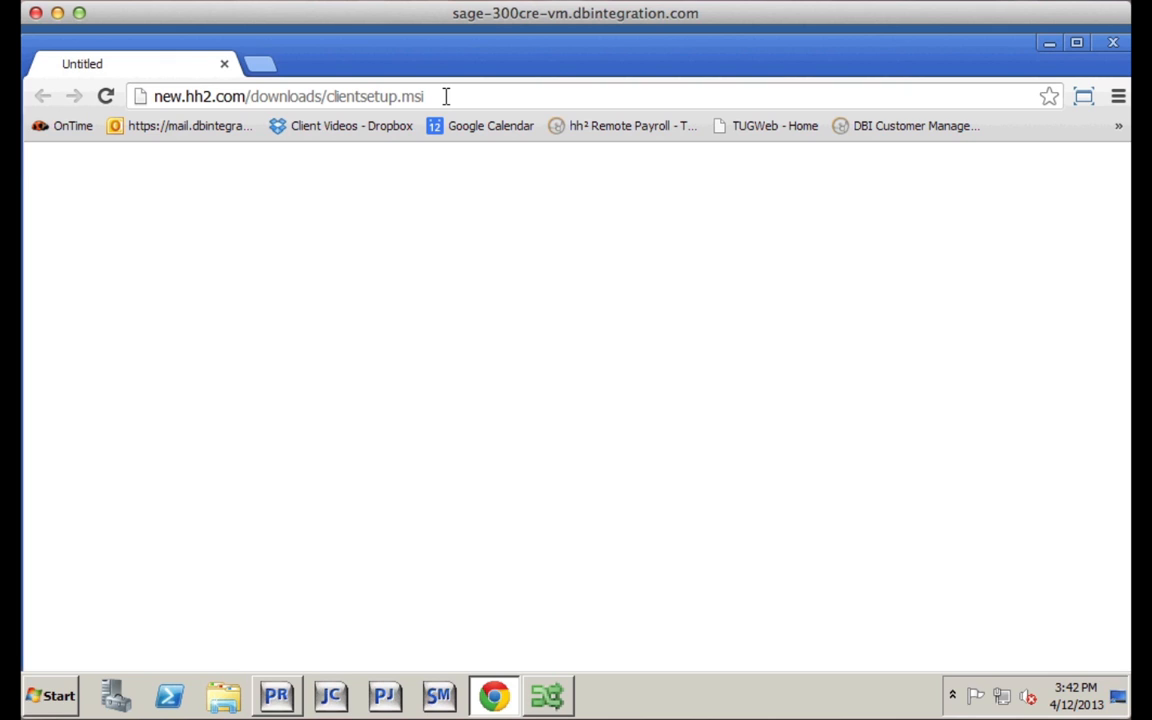
# - Switch to the hh2 Synchronization Client and turn Auto Sync on and back off for the demosage300 account
pyautogui.click(1049, 46)
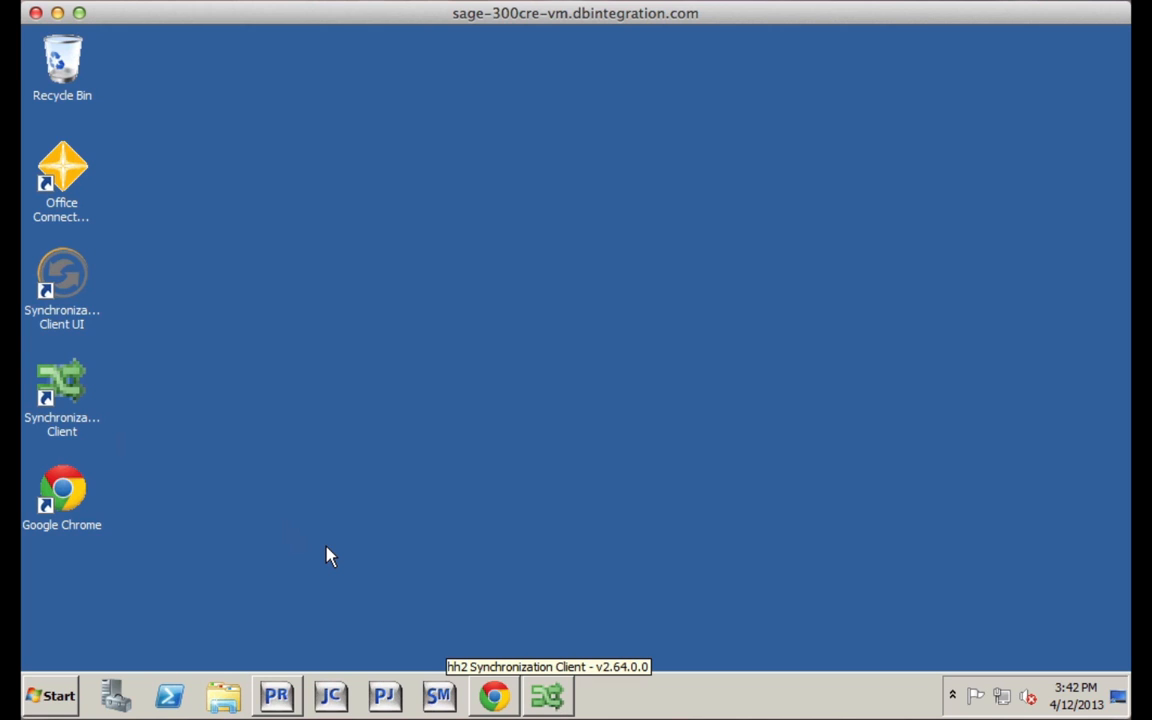
pyautogui.click(548, 696)
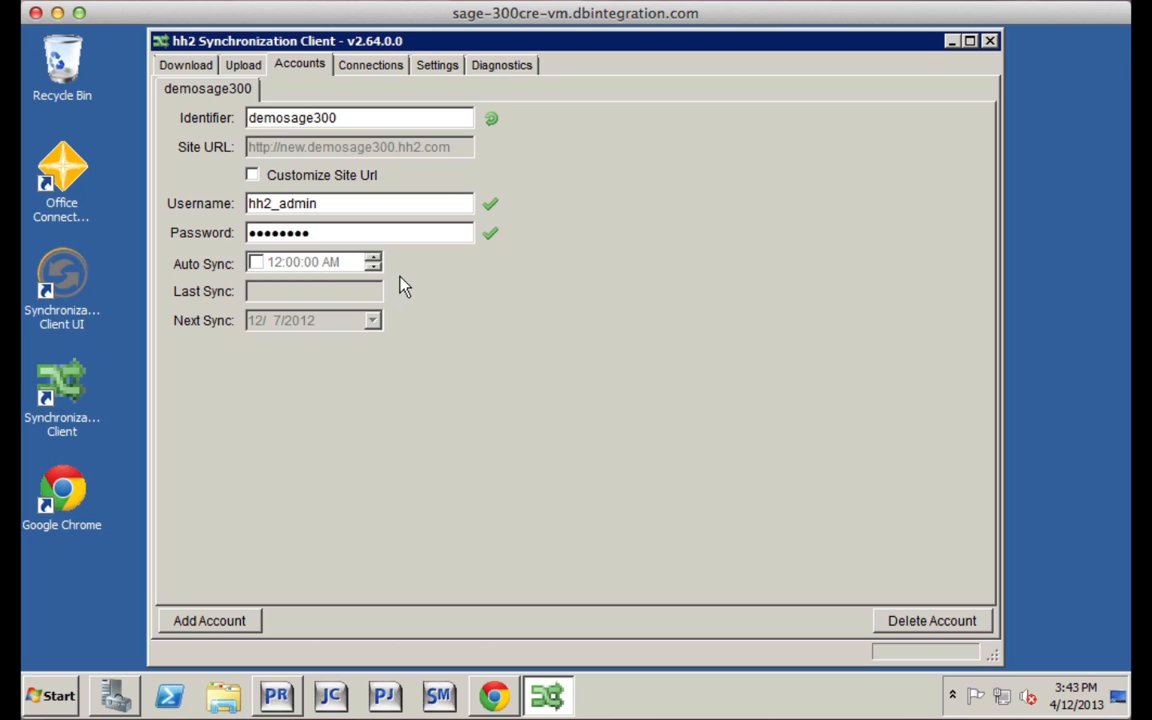
pyautogui.click(256, 262)
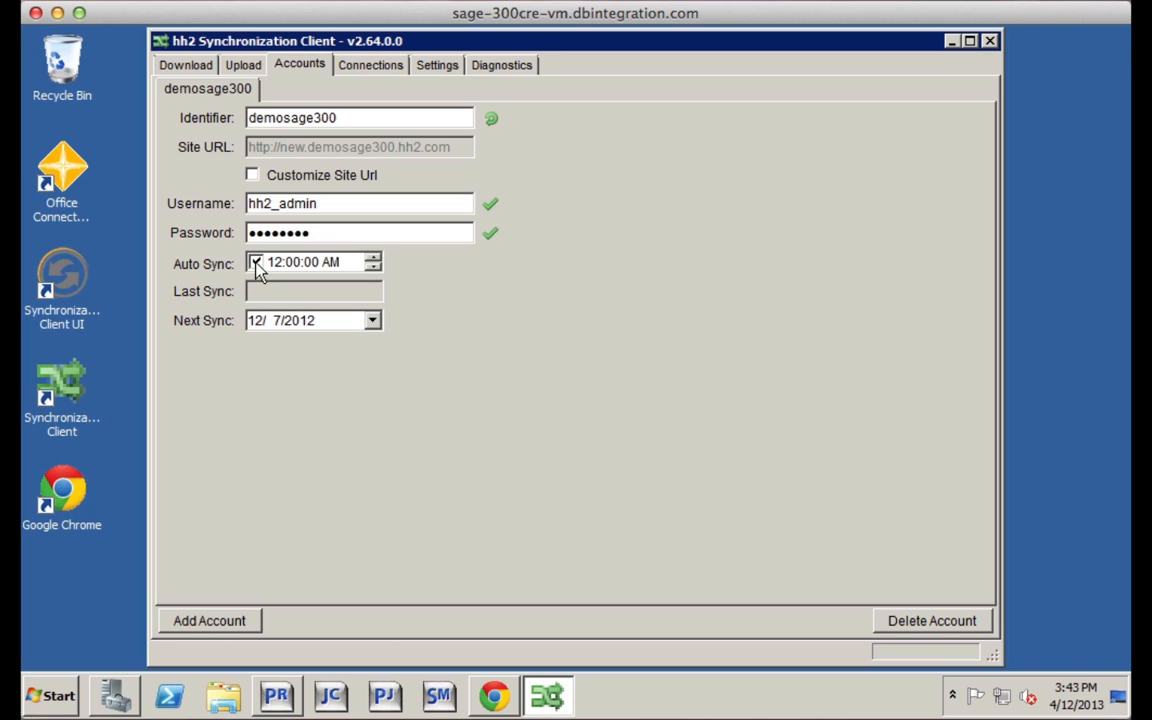
pyautogui.click(256, 263)
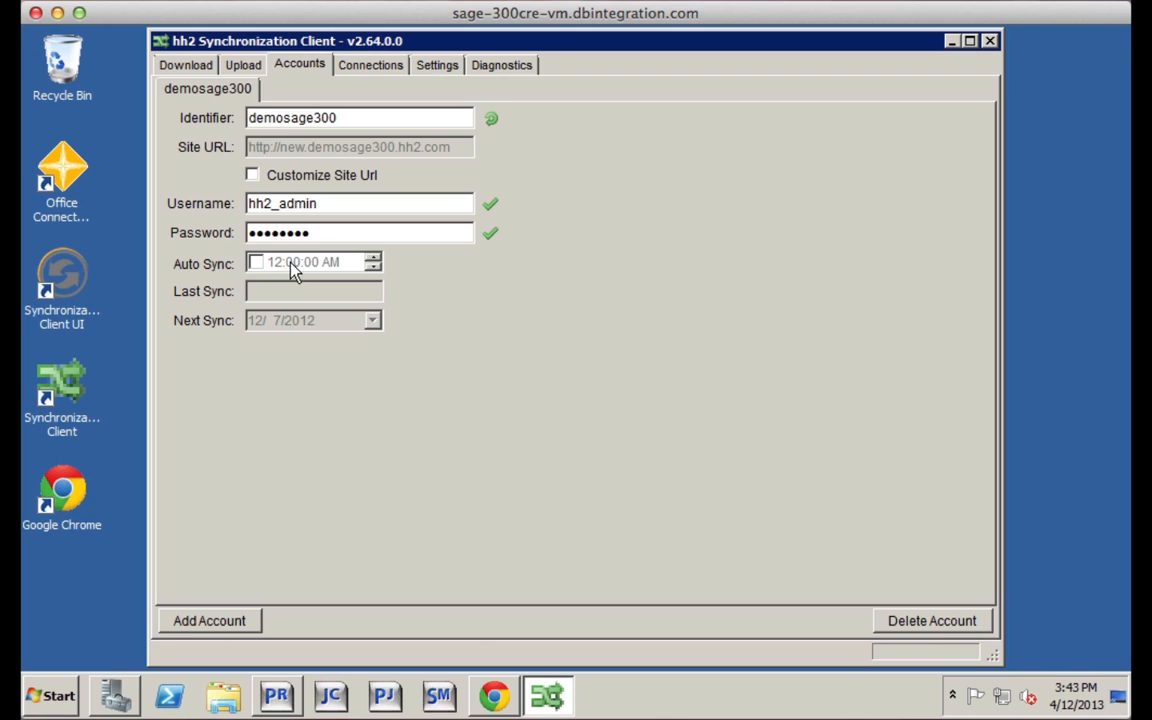
# - From the client's connection settings, switch to Sage 300 Payroll and look up its current data folder path in the product information
pyautogui.click(367, 68)
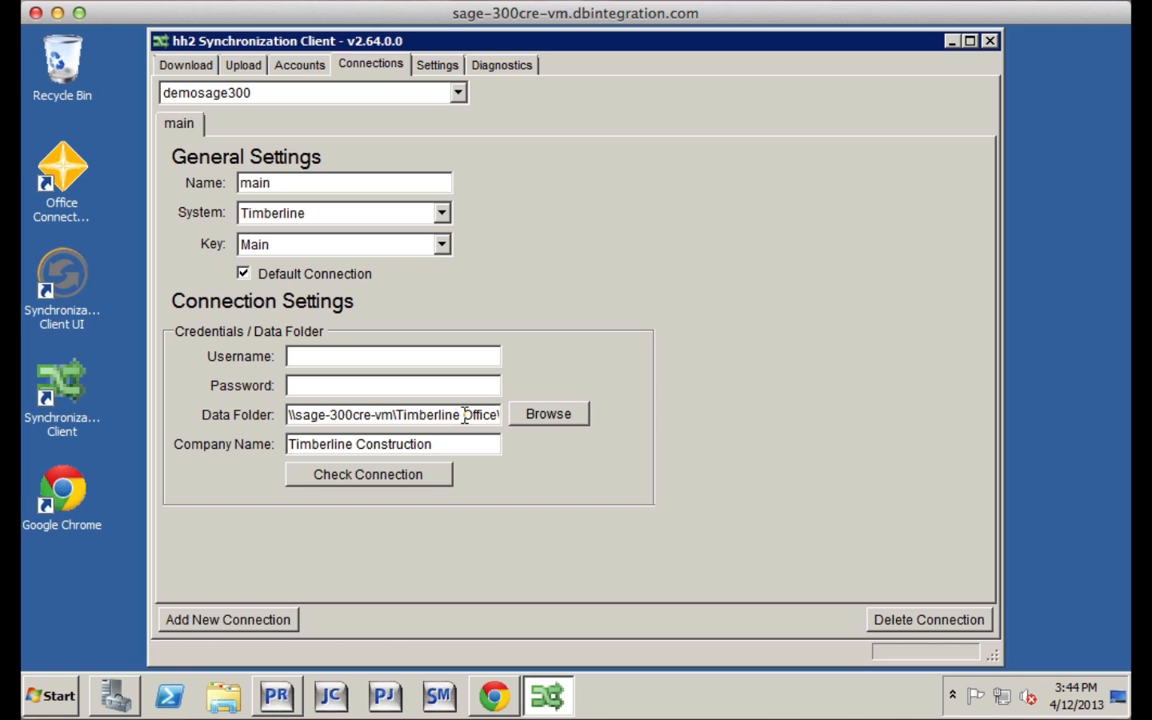
pyautogui.click(276, 700)
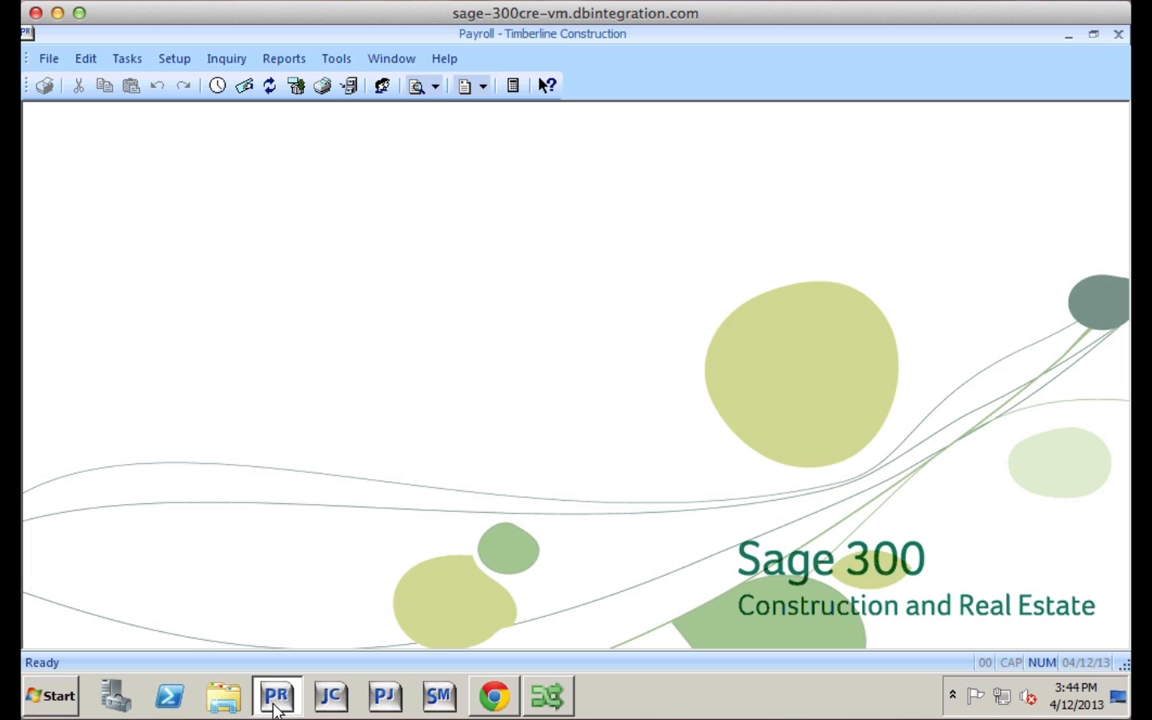
pyautogui.click(445, 60)
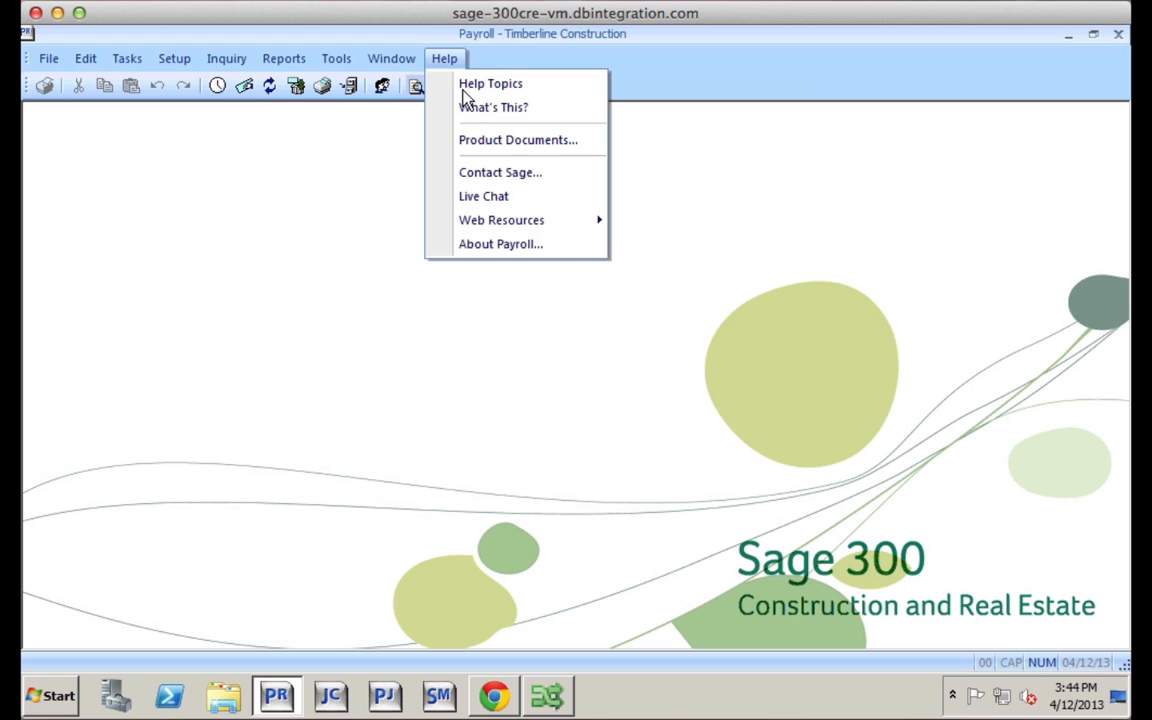
pyautogui.click(490, 246)
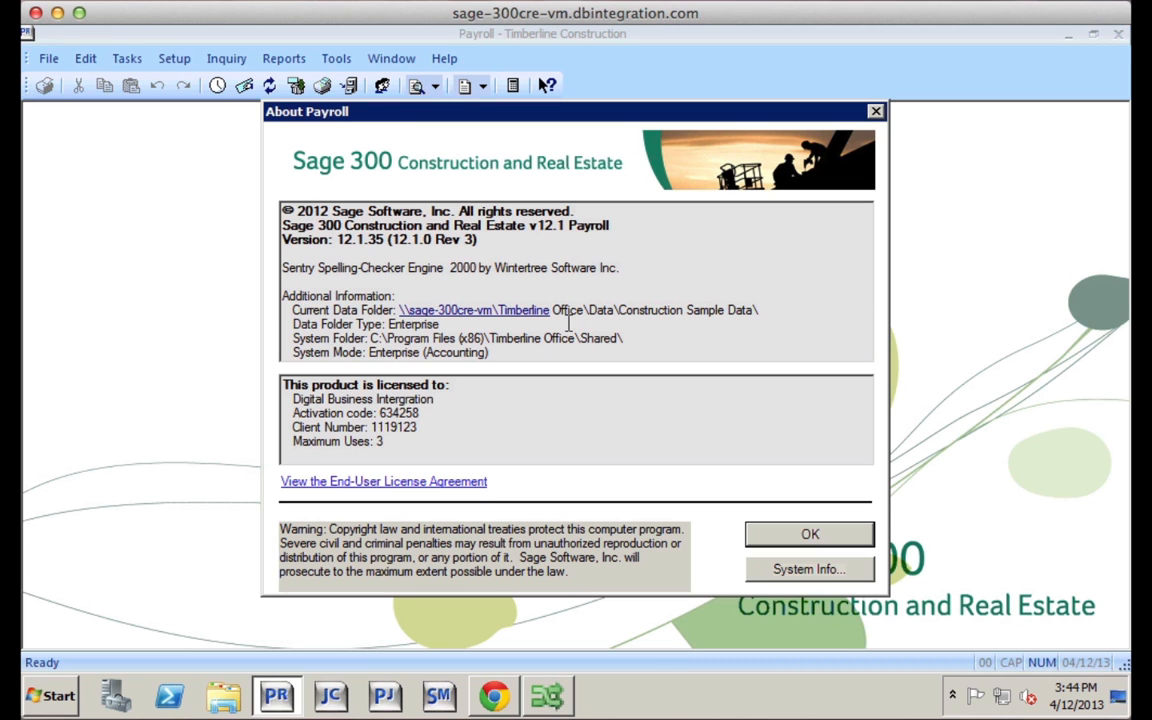
pyautogui.click(764, 310)
pyautogui.moveTo(727, 316); pyautogui.dragTo(403, 308)
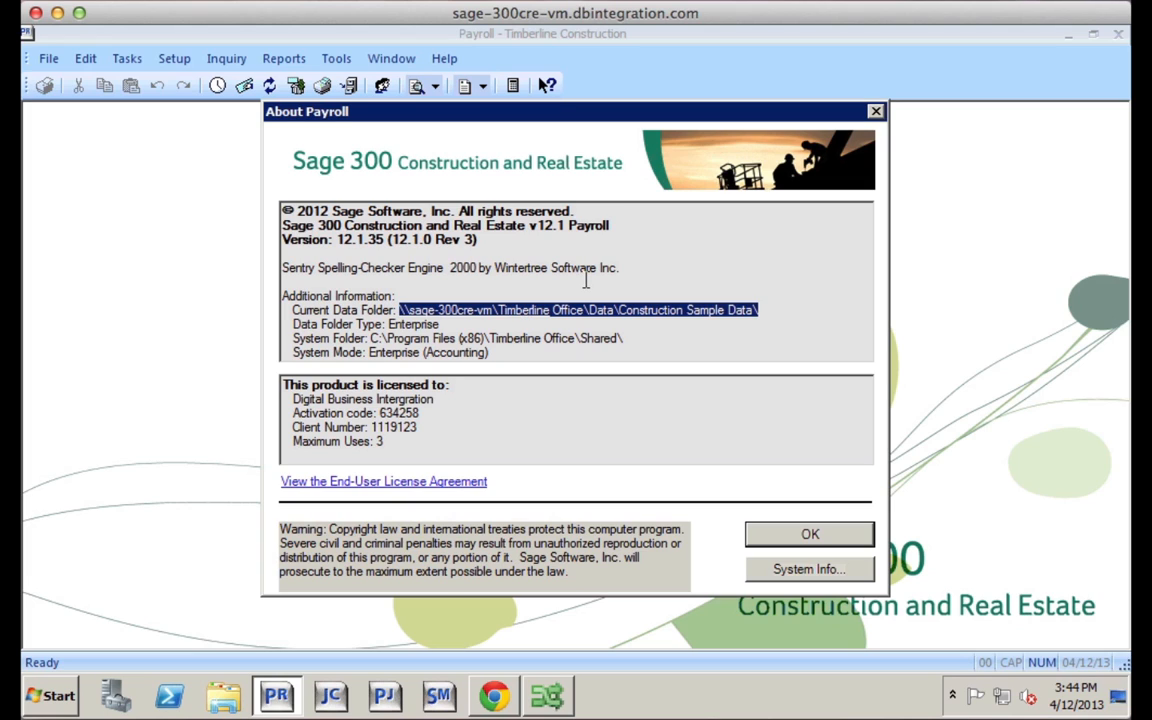
pyautogui.click(106, 216)
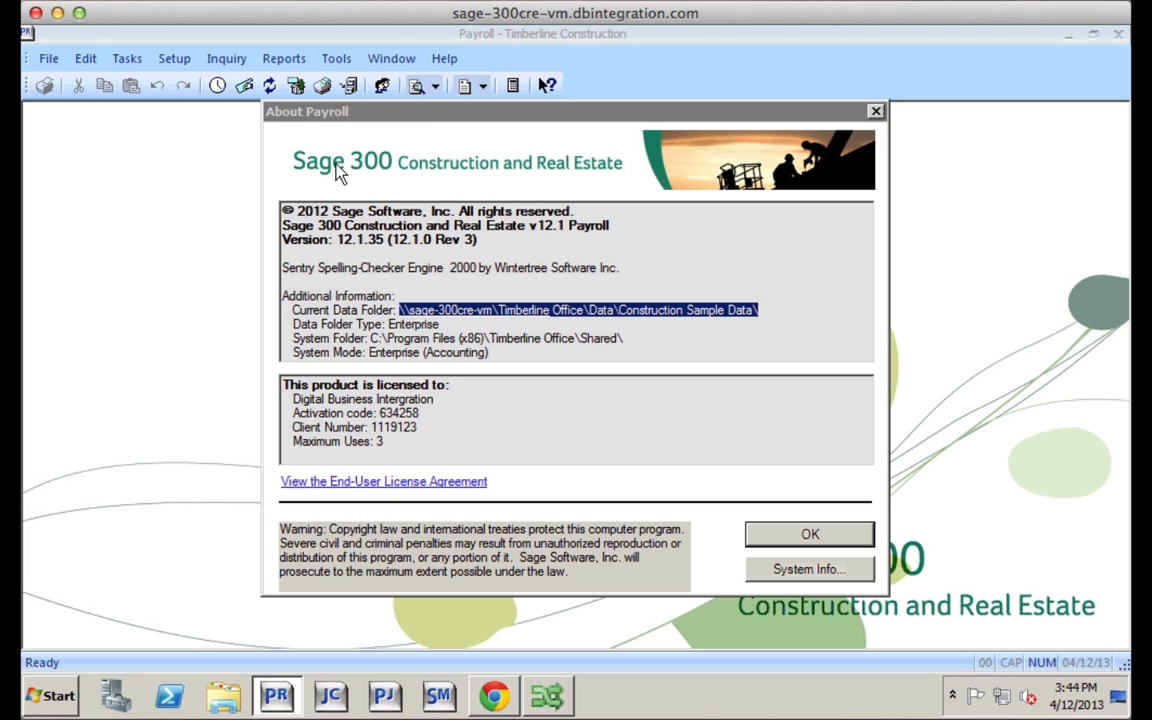
pyautogui.click(876, 112)
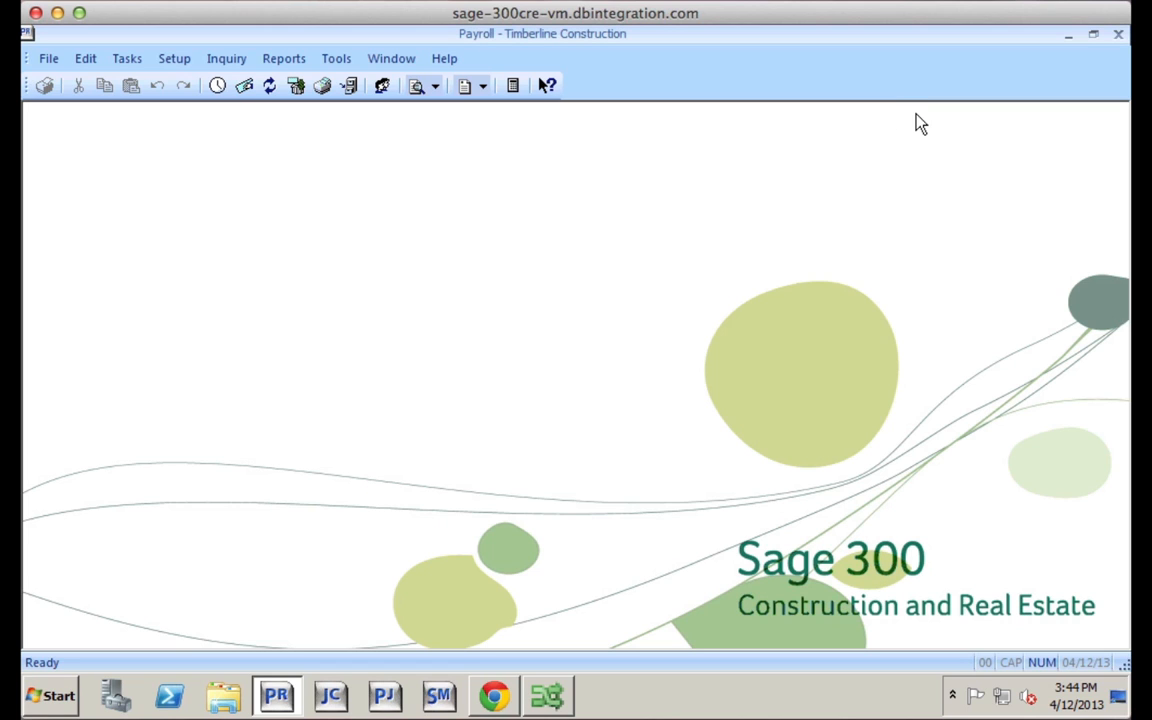
# - Return to the hh2 Synchronization Client, check the main connection and open the demosage300 data class settings
pyautogui.click(1069, 37)
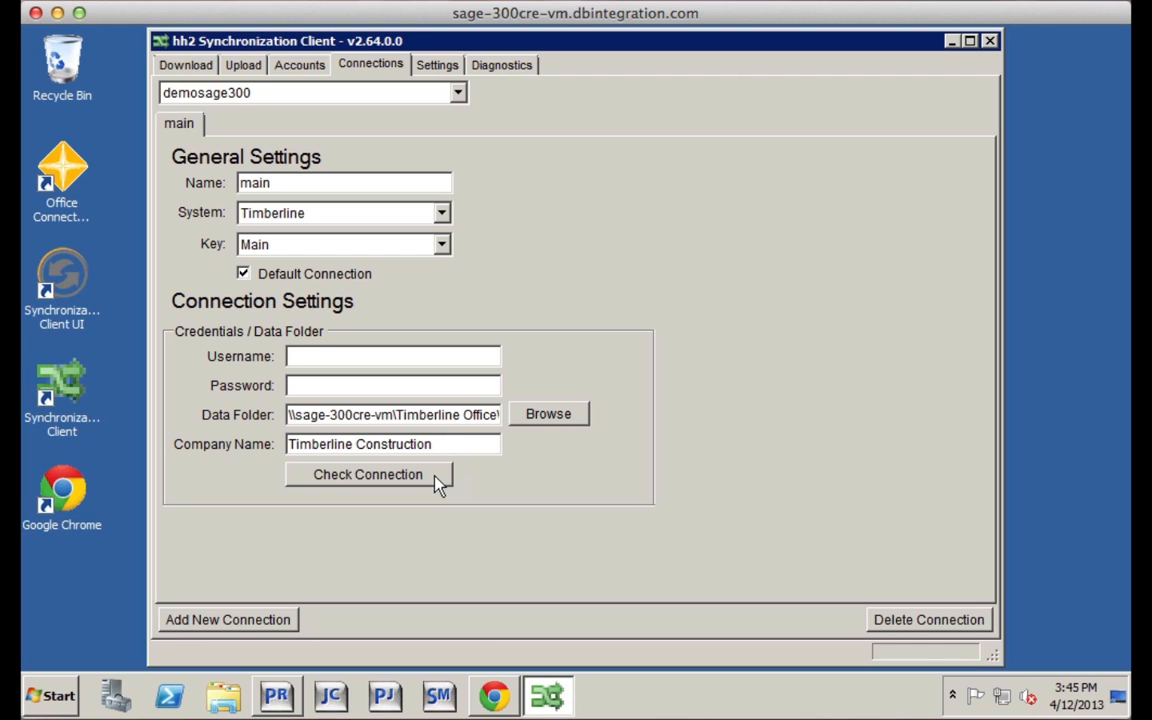
pyautogui.click(366, 480)
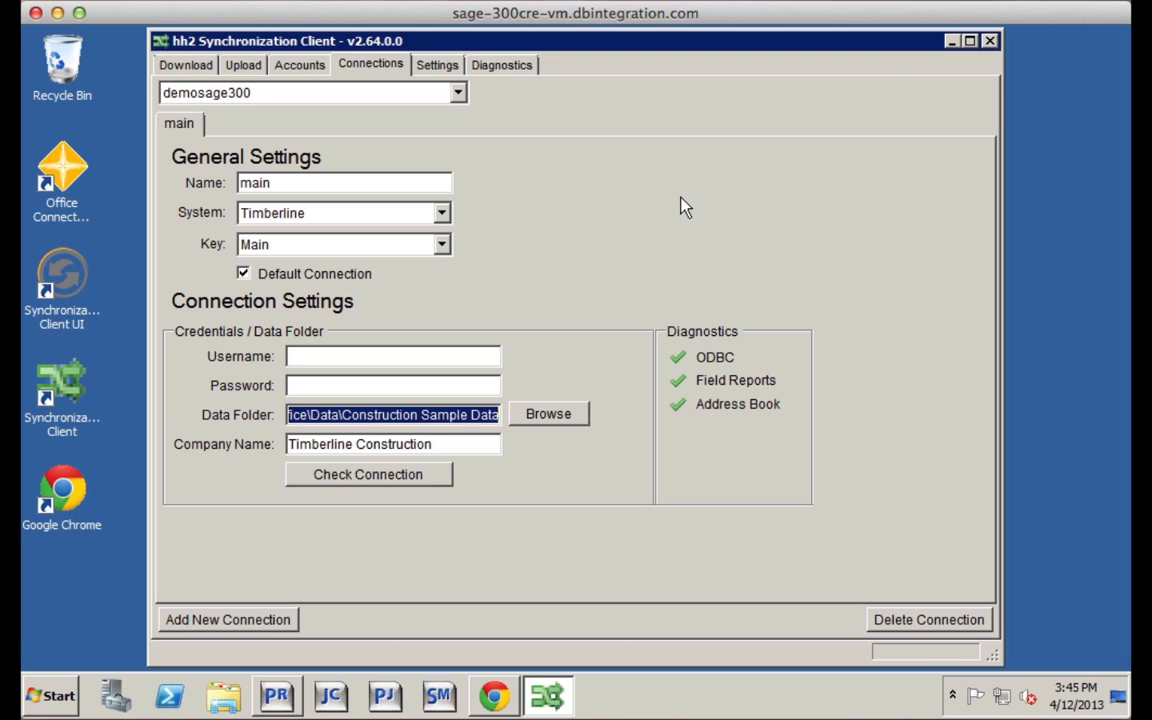
pyautogui.click(445, 66)
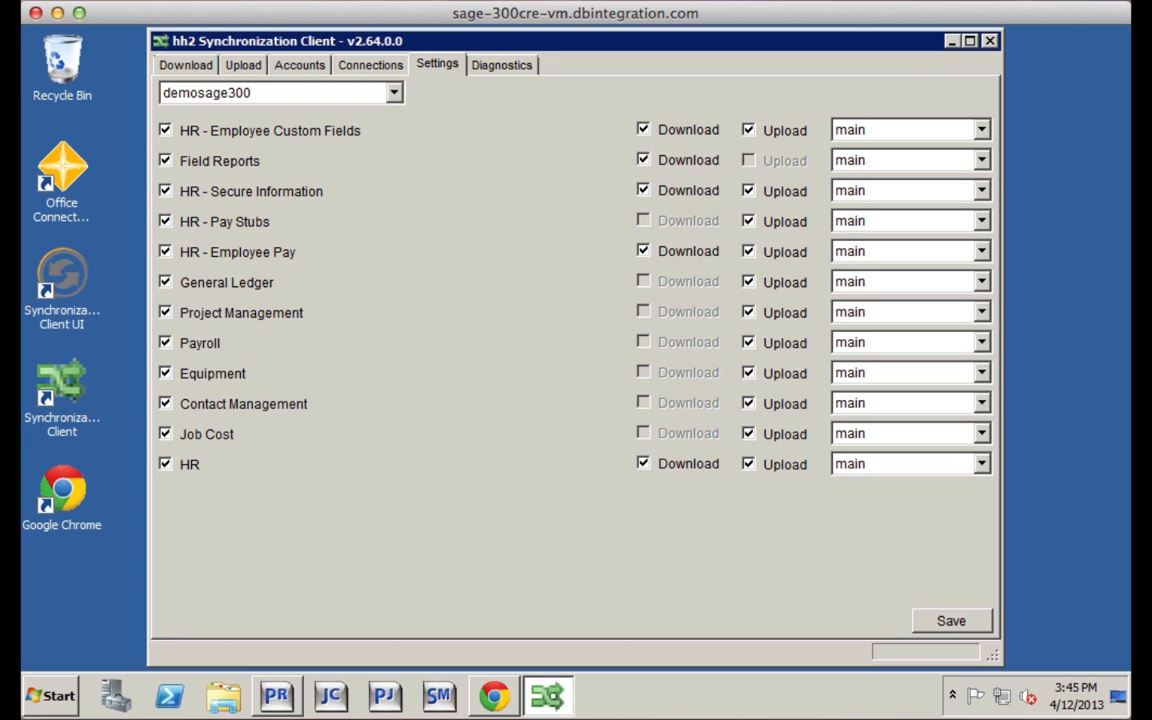
# - Switch to the hh2 support forums in the browser and open the Sync Client User Manual PDF from the hh2 Document Library
pyautogui.press('super+Tab')
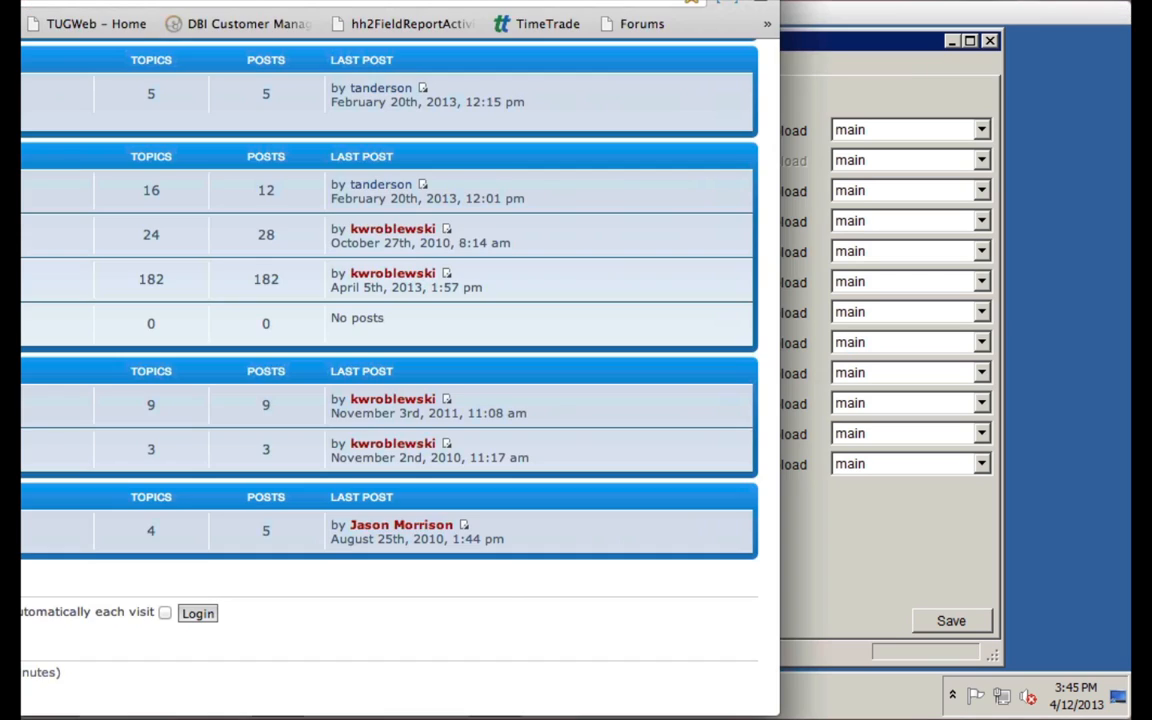
pyautogui.moveTo(515, 0); pyautogui.dragTo(901, 3)
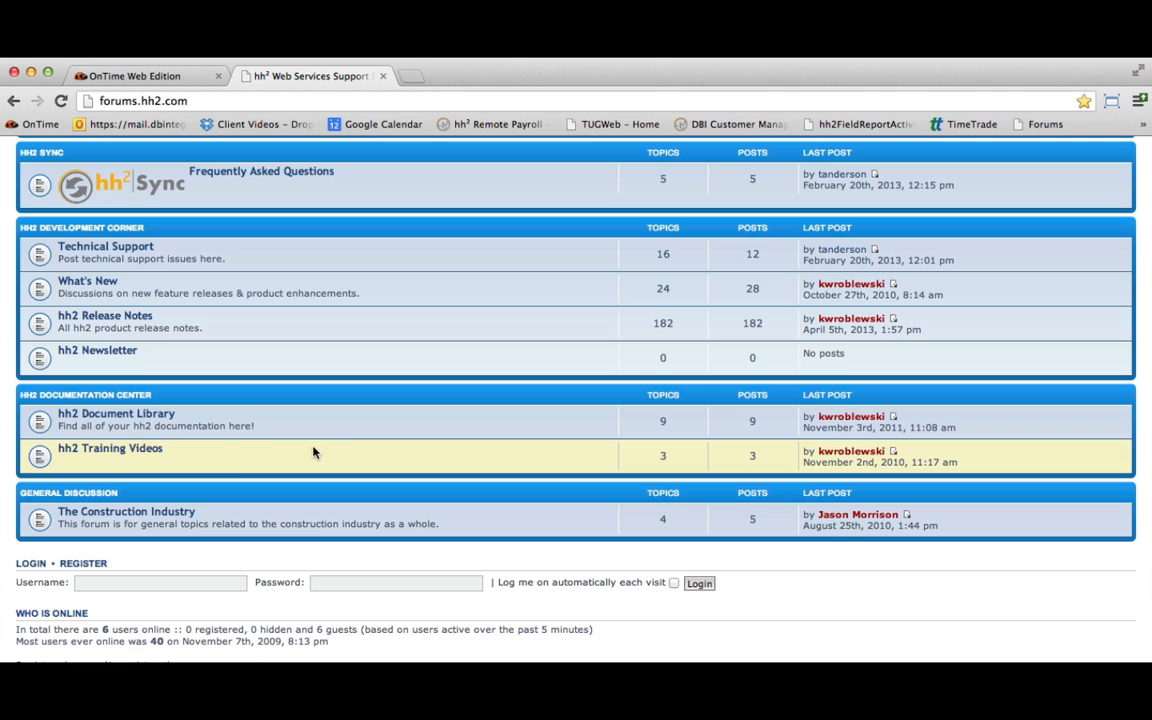
pyautogui.click(117, 418)
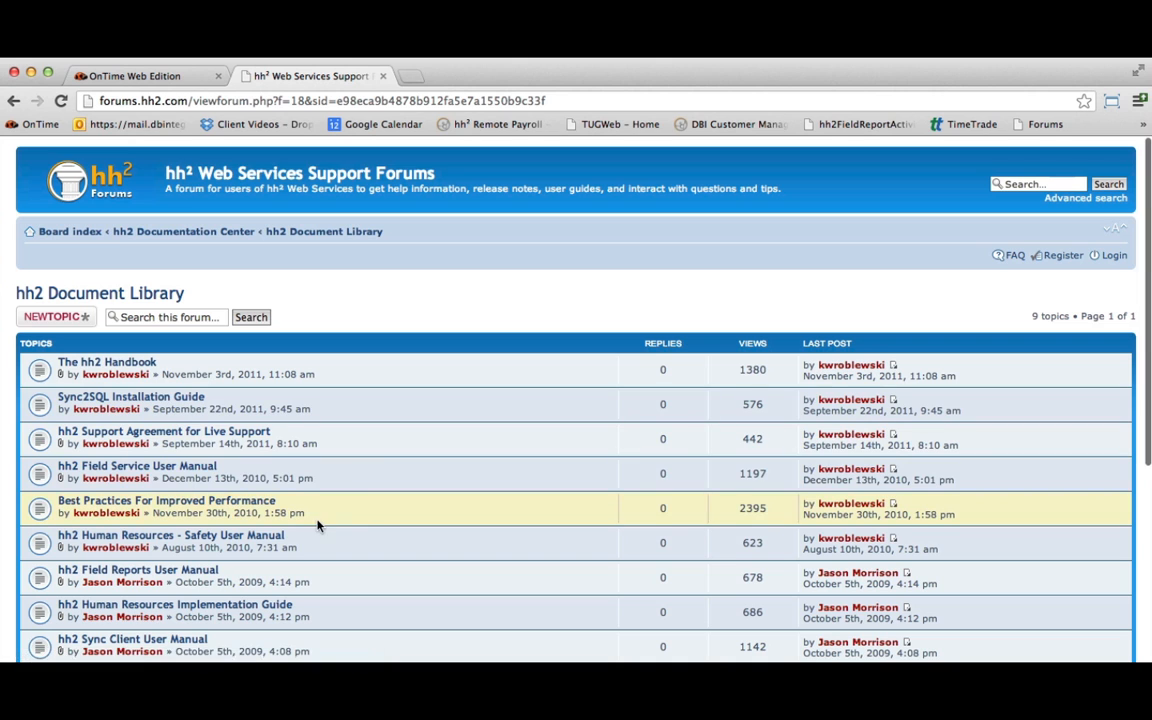
pyautogui.scroll(-2, 257, 543)
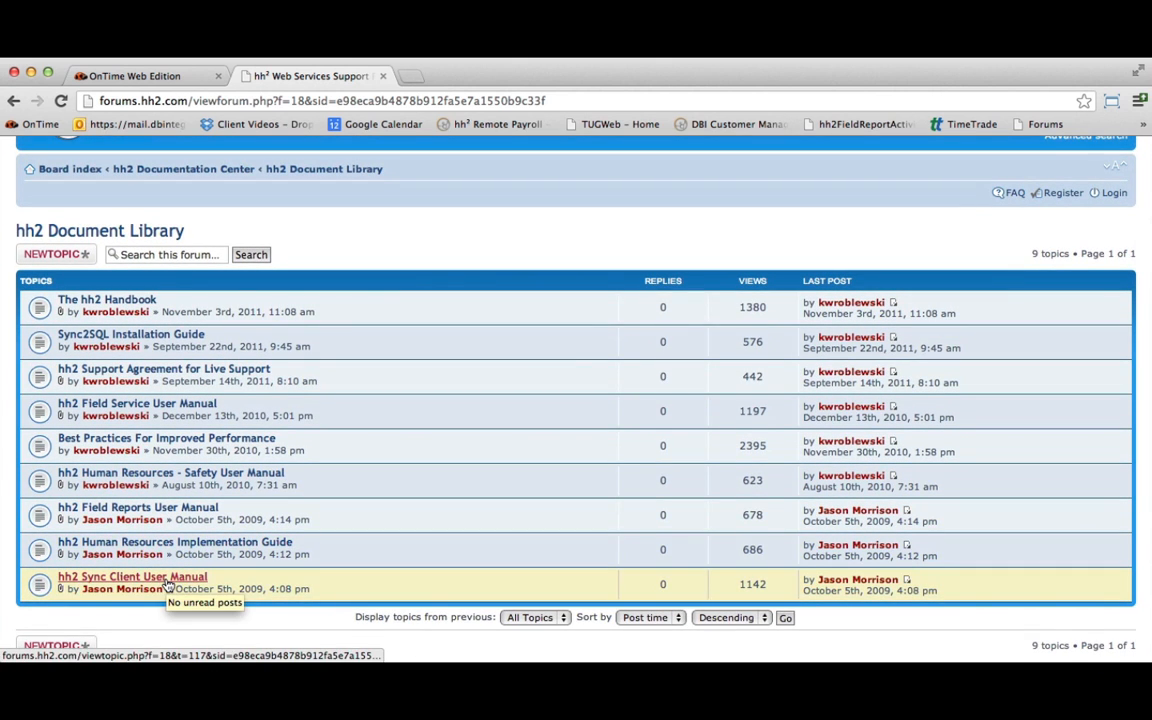
pyautogui.click(166, 582)
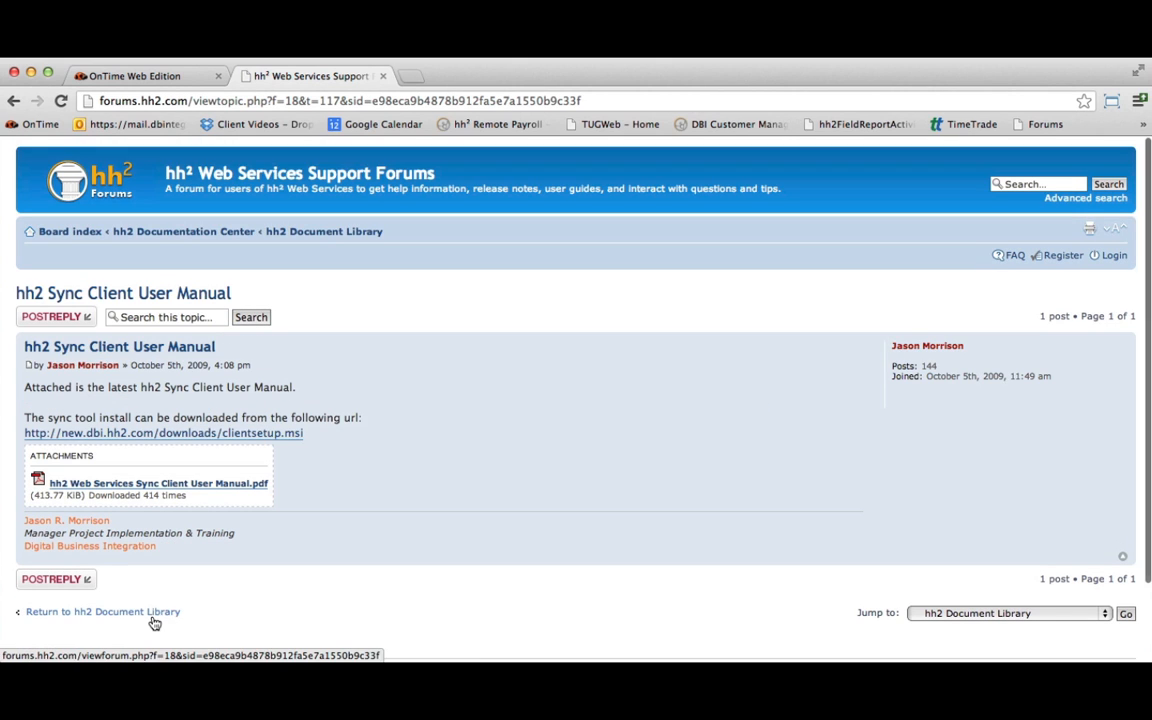
pyautogui.click(140, 486)
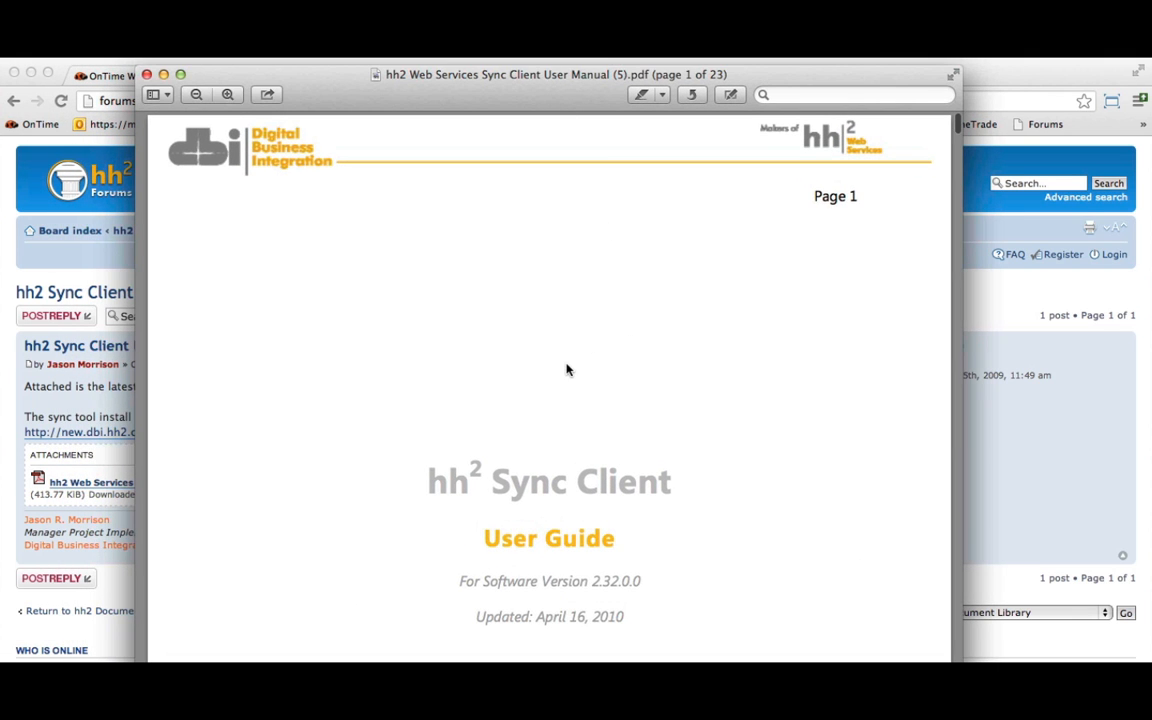
# - Find the Troubleshooting section on which data classes to sync in the Sync Client manual
pyautogui.scroll(-10, 548, 385)
pyautogui.scroll(-20, 548, 385)
pyautogui.scroll(-15, 548, 385)
pyautogui.scroll(-10, 548, 385)
pyautogui.scroll(-12, 548, 385)
pyautogui.scroll(-15, 548, 385)
pyautogui.scroll(-12, 548, 385)
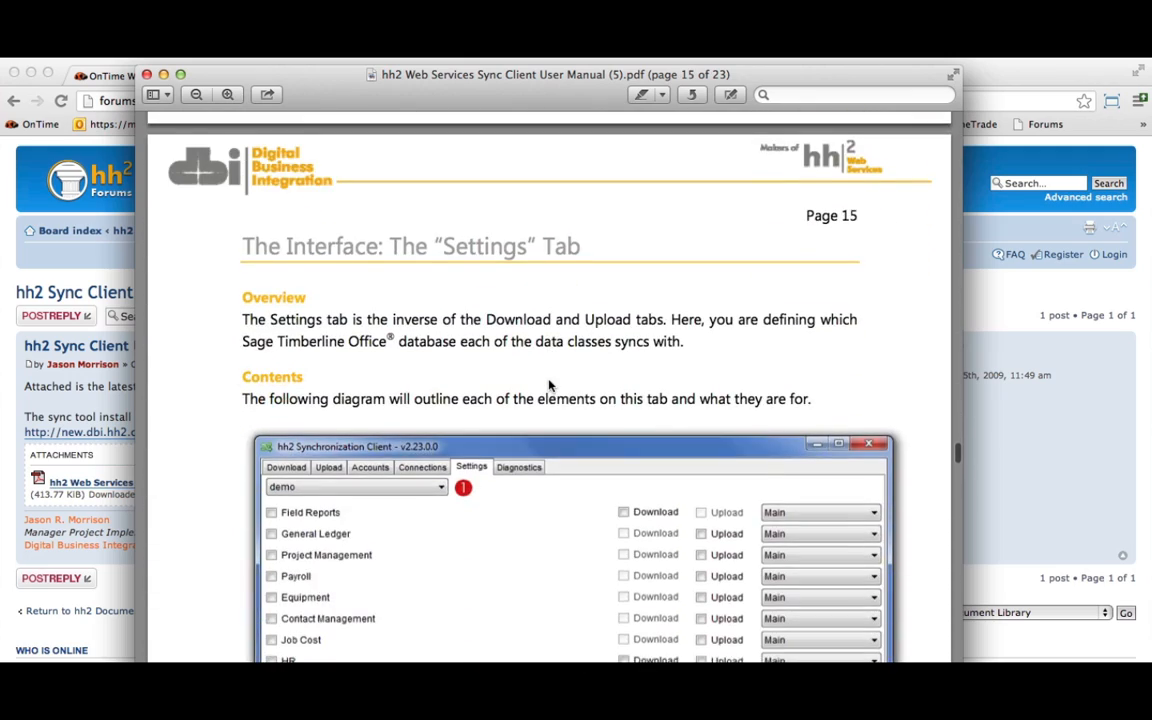
pyautogui.scroll(-15, 548, 385)
pyautogui.scroll(-15, 548, 385)
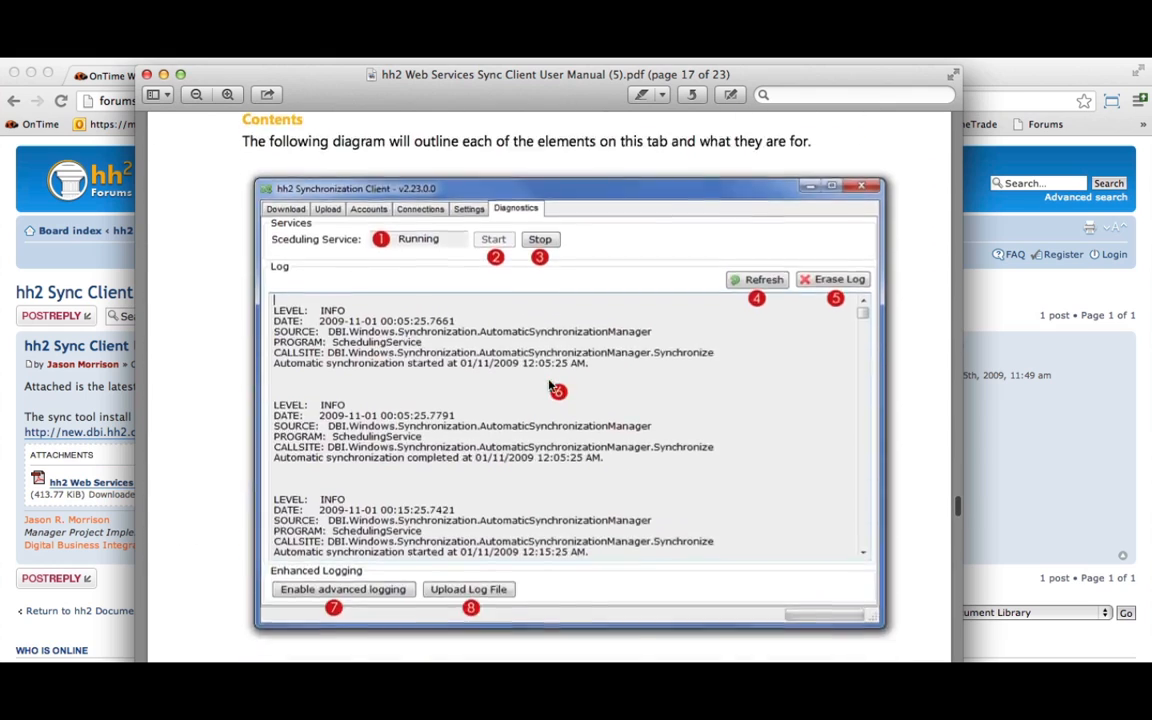
pyautogui.scroll(-15, 548, 386)
pyautogui.scroll(-15, 548, 385)
pyautogui.scroll(8, 548, 385)
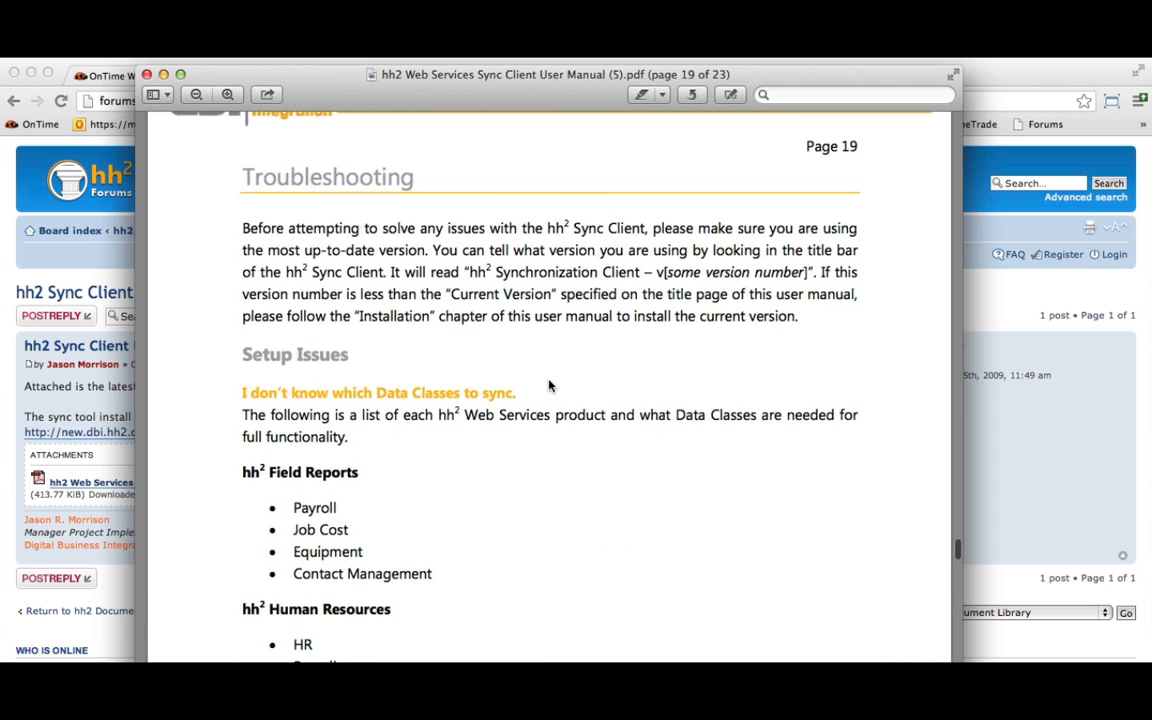
# - Examine the data classes required for Field Reports, Human Resources and Remote Payroll, and close the manual
pyautogui.scroll(-4, 550, 395)
pyautogui.scroll(-6, 554, 406)
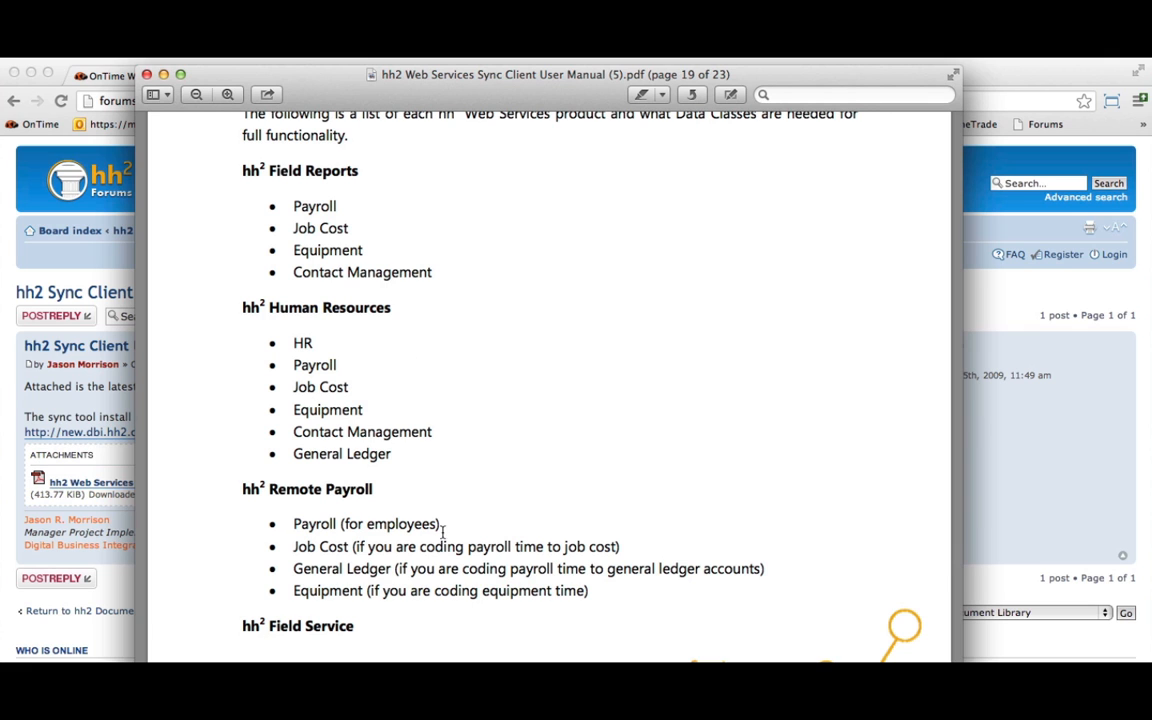
pyautogui.scroll(-5, 491, 499)
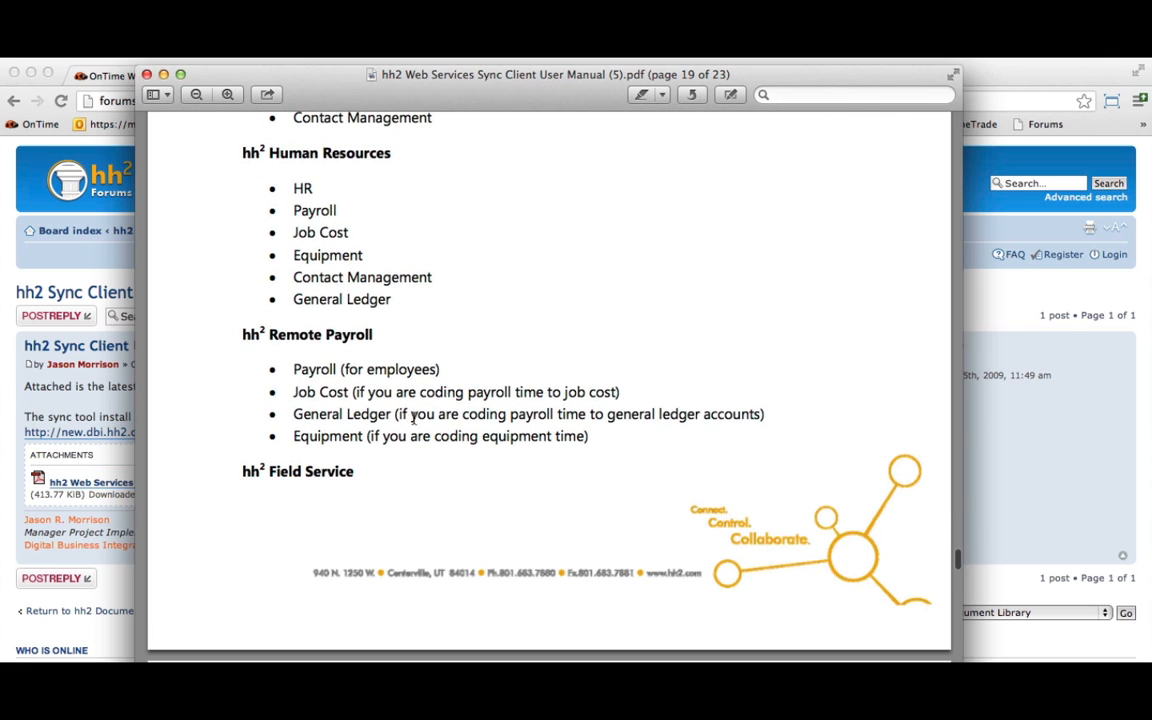
pyautogui.scroll(-4, 388, 432)
pyautogui.scroll(5, 390, 430)
pyautogui.scroll(4, 391, 432)
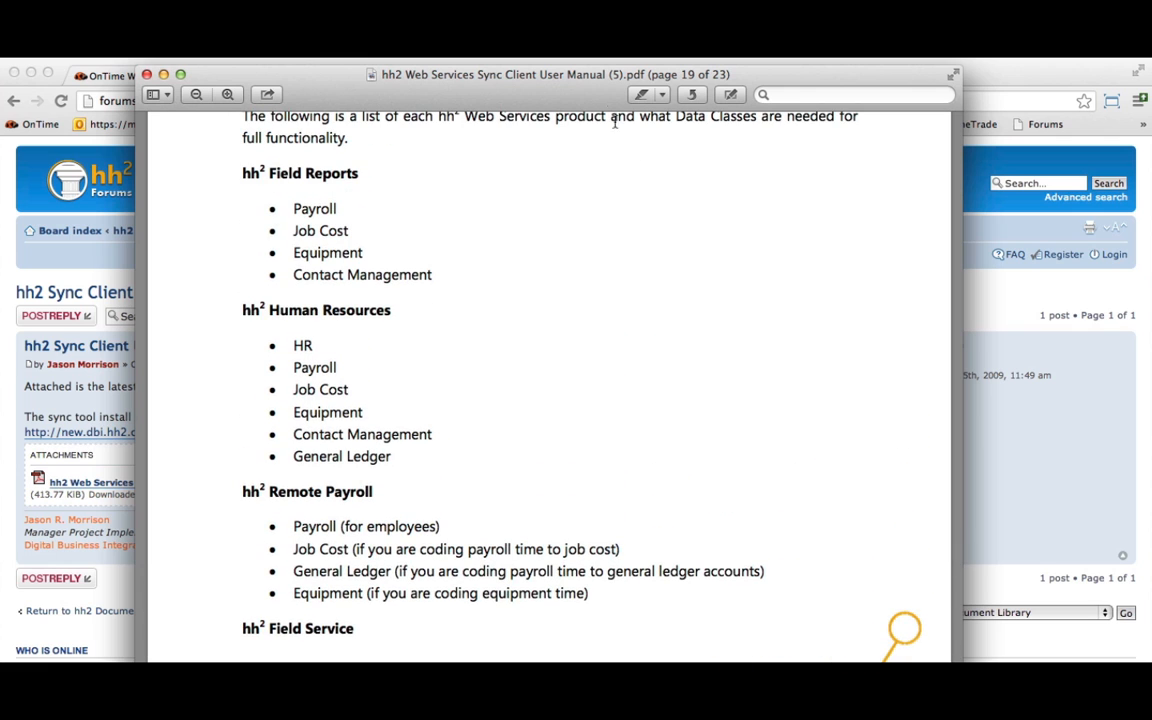
pyautogui.click(146, 75)
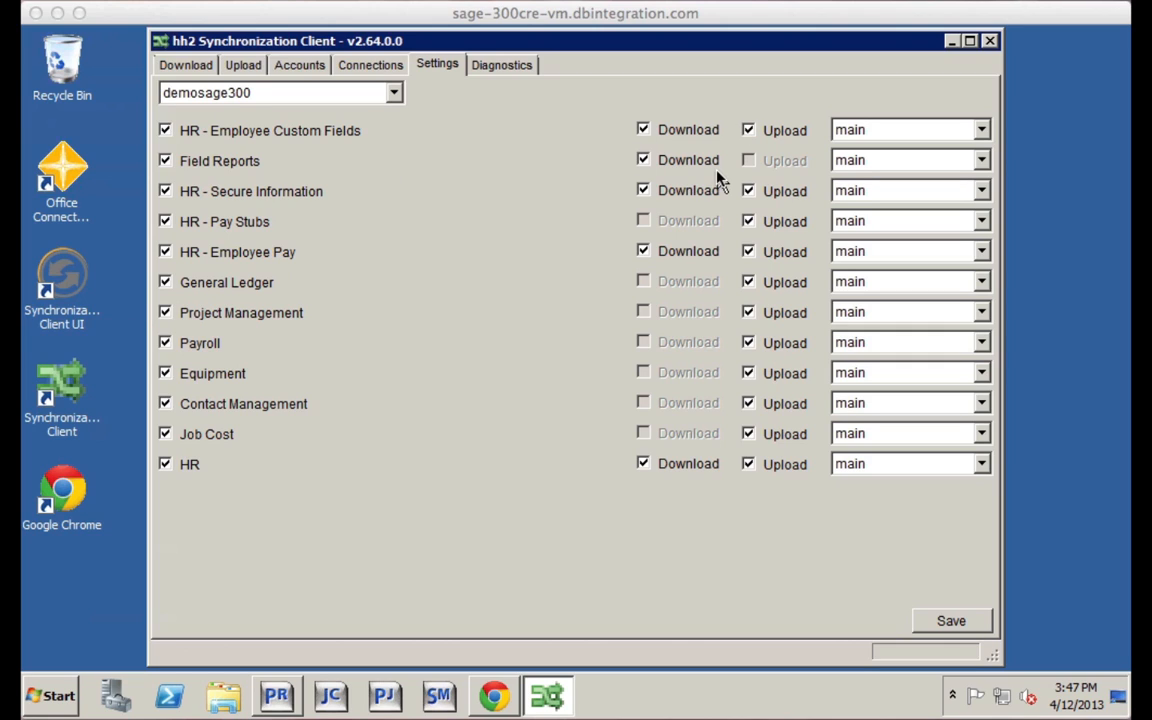
# - Save the demosage300 data class settings in the hh2 Synchronization Client and review the upload and download data class lists
pyautogui.click(955, 623)
pyautogui.click(952, 622)
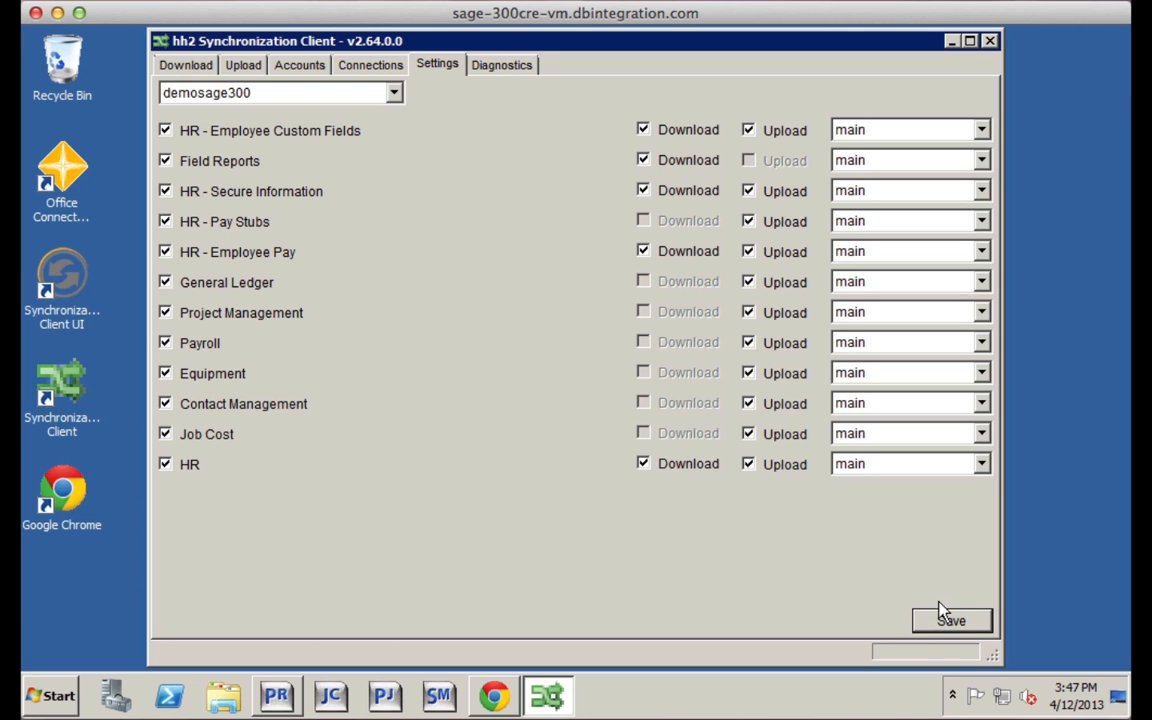
pyautogui.click(240, 66)
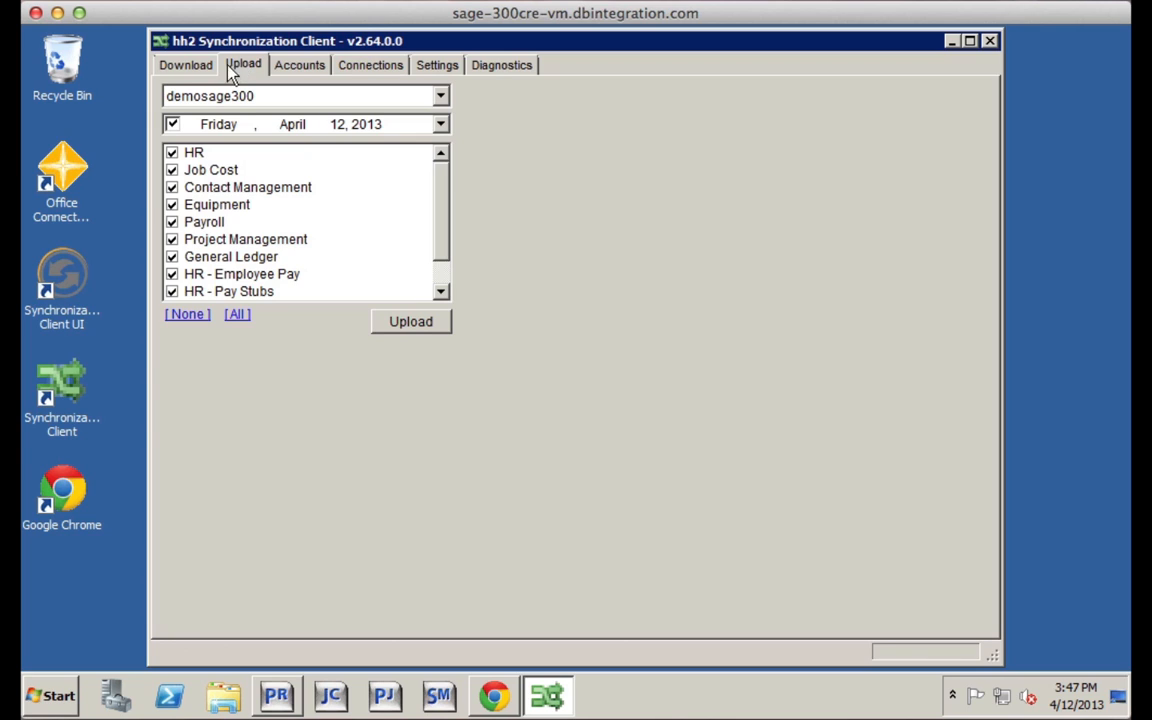
pyautogui.click(190, 70)
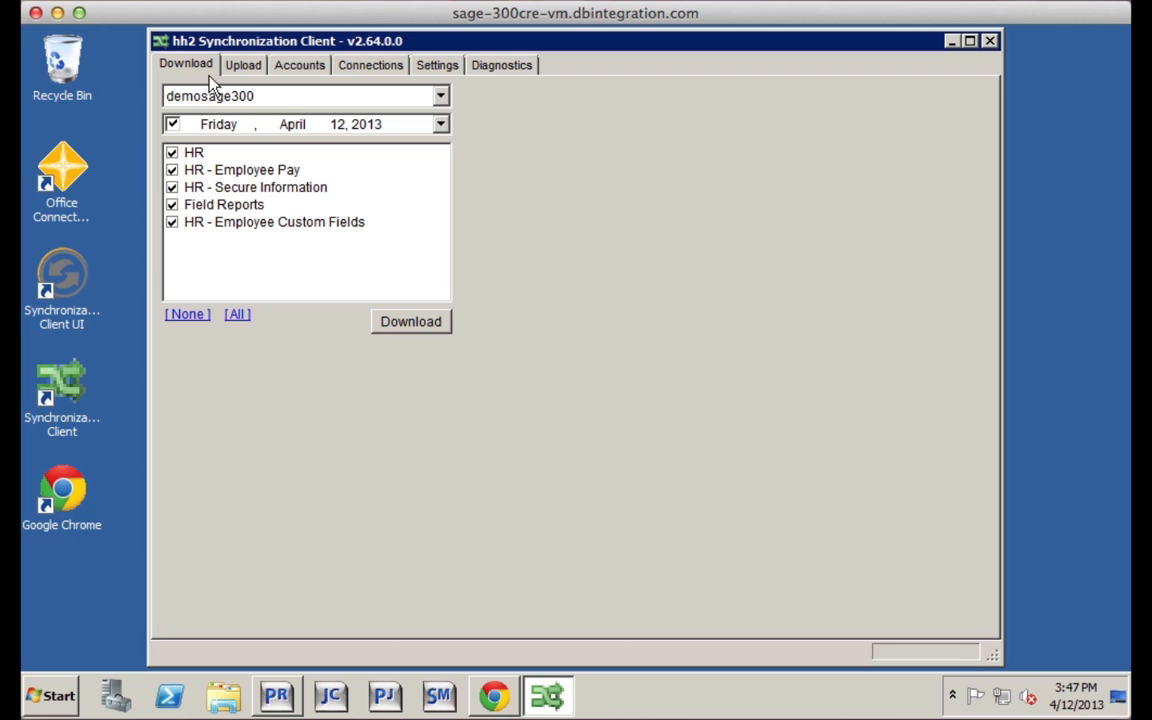
# - Set the upload date to Thursday, April 11, 2013, upload the selected demosage300 data classes and check their progress
pyautogui.click(242, 68)
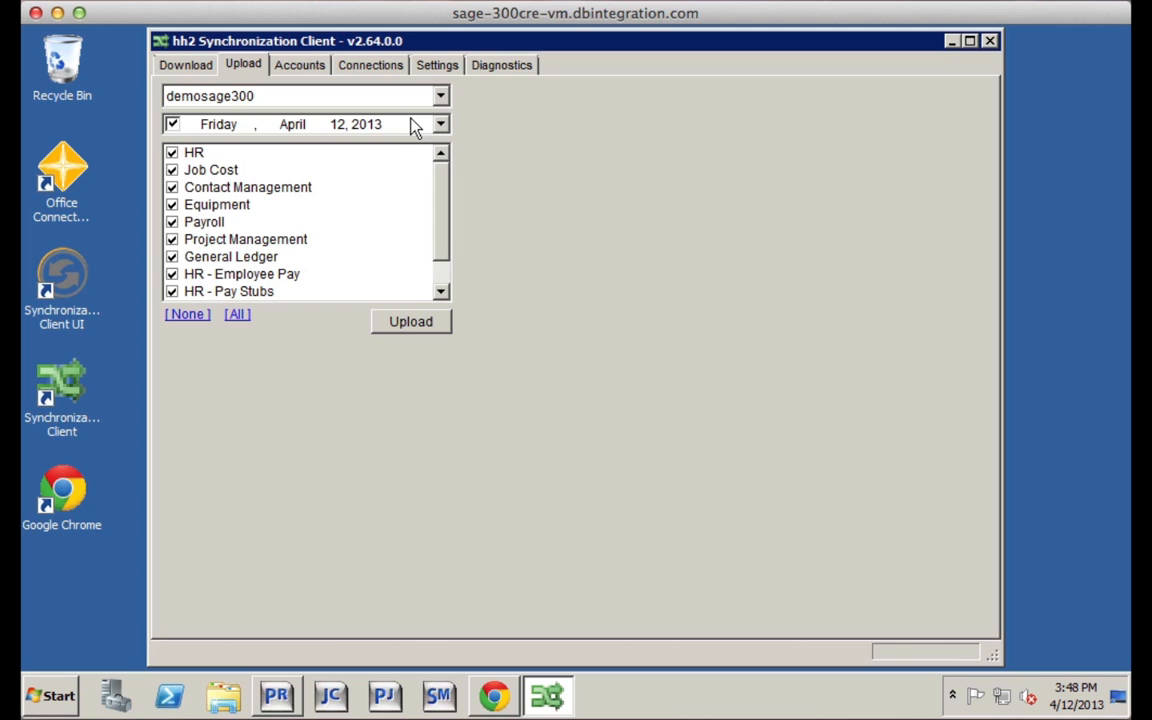
pyautogui.click(441, 124)
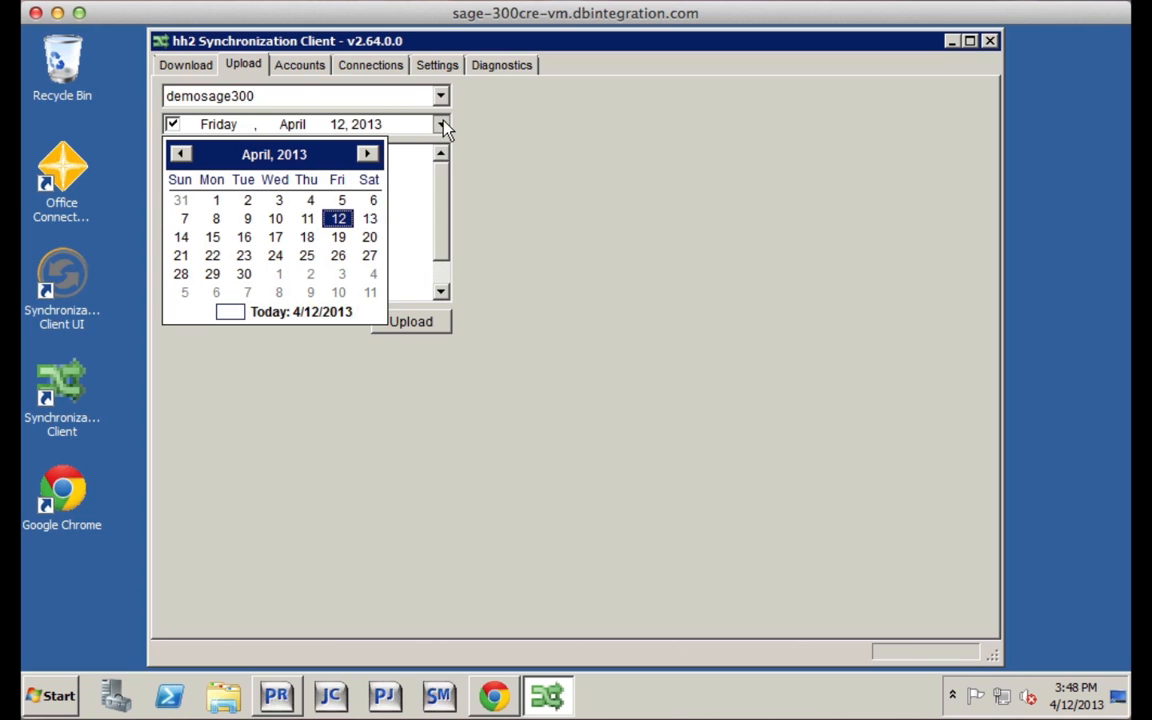
pyautogui.click(308, 219)
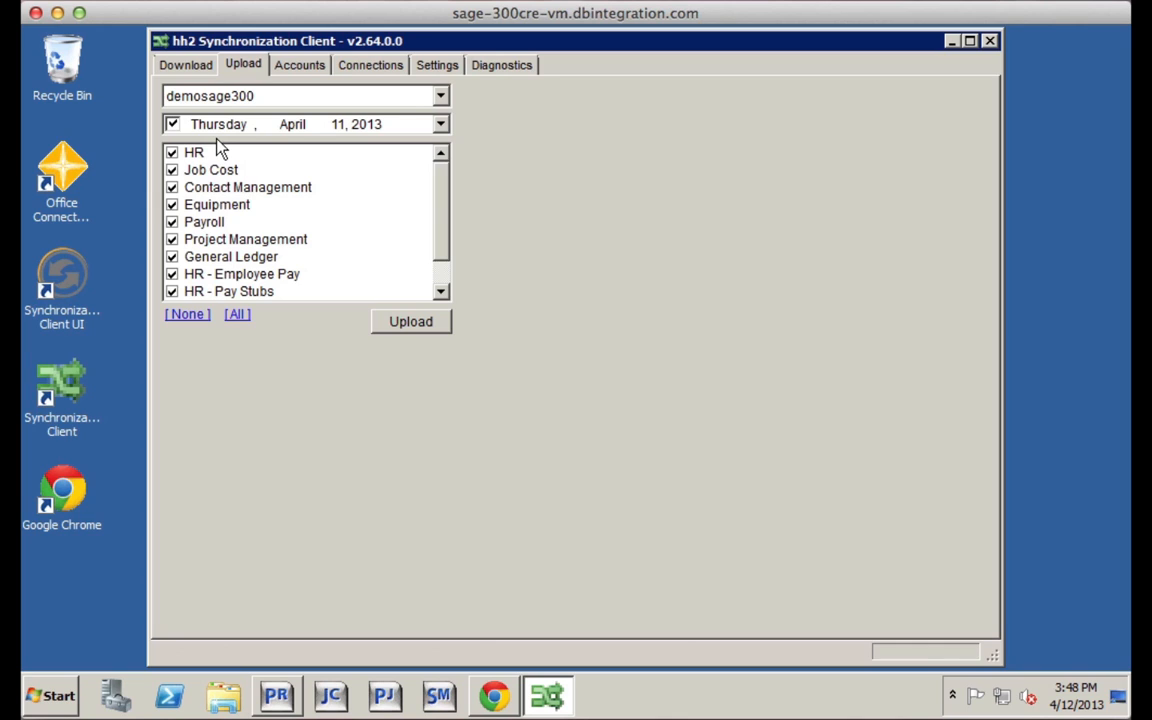
pyautogui.click(420, 330)
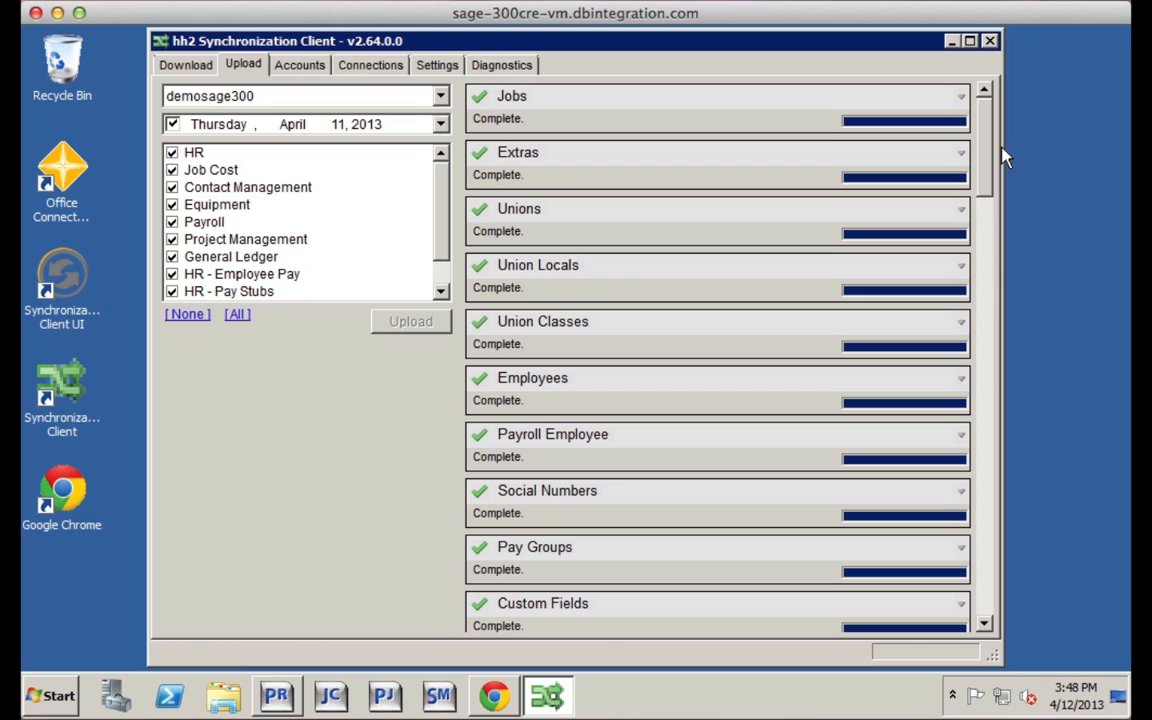
pyautogui.moveTo(988, 192); pyautogui.dragTo(980, 614)
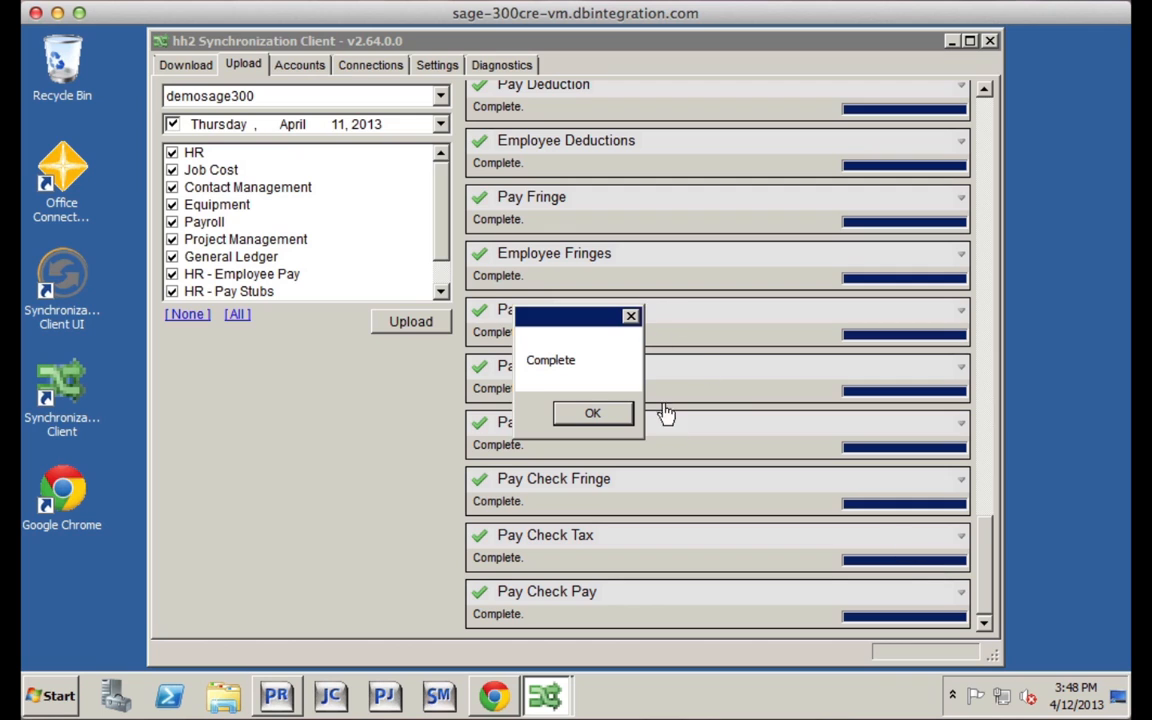
# - Dismiss the upload completion message and examine the retrieval details for Jobs, Unions and Union Locals in the upload results
pyautogui.click(595, 416)
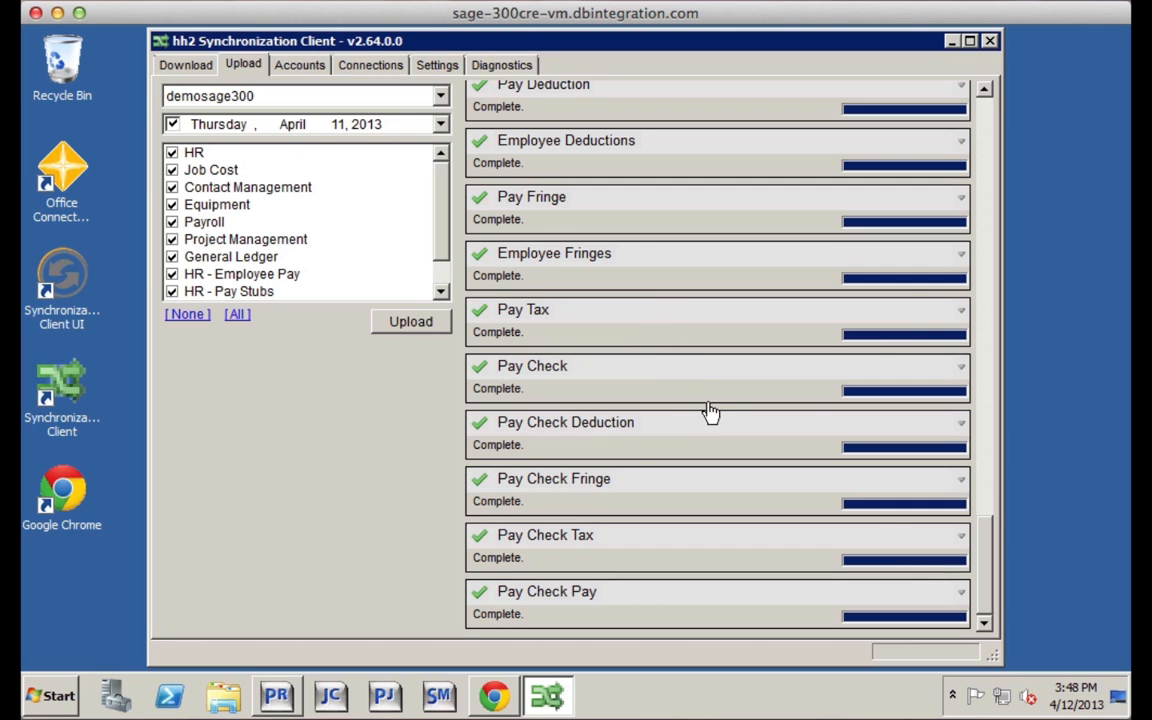
pyautogui.moveTo(986, 528); pyautogui.dragTo(987, 108)
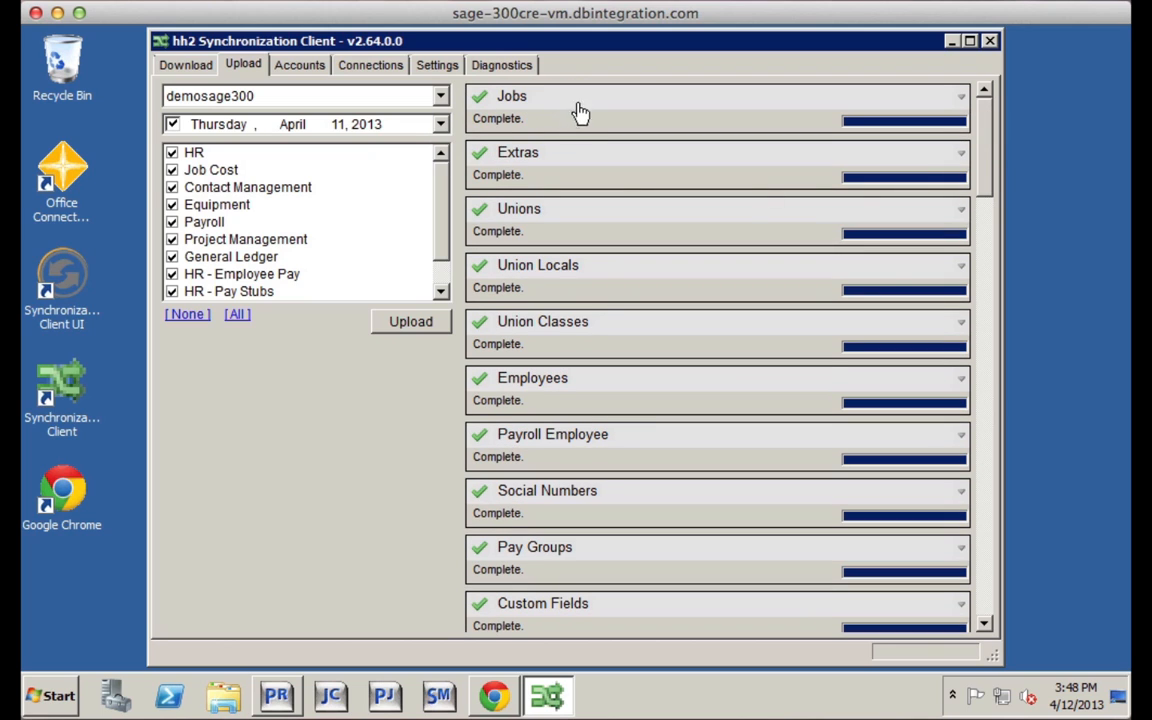
pyautogui.click(958, 101)
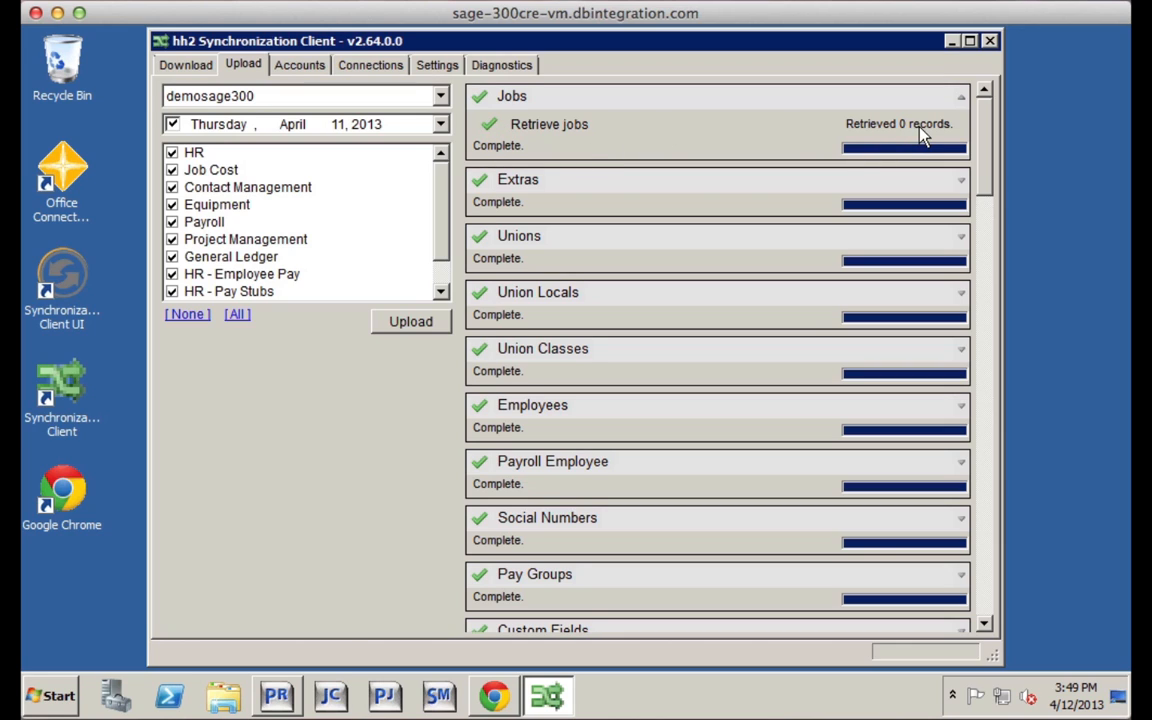
pyautogui.click(962, 240)
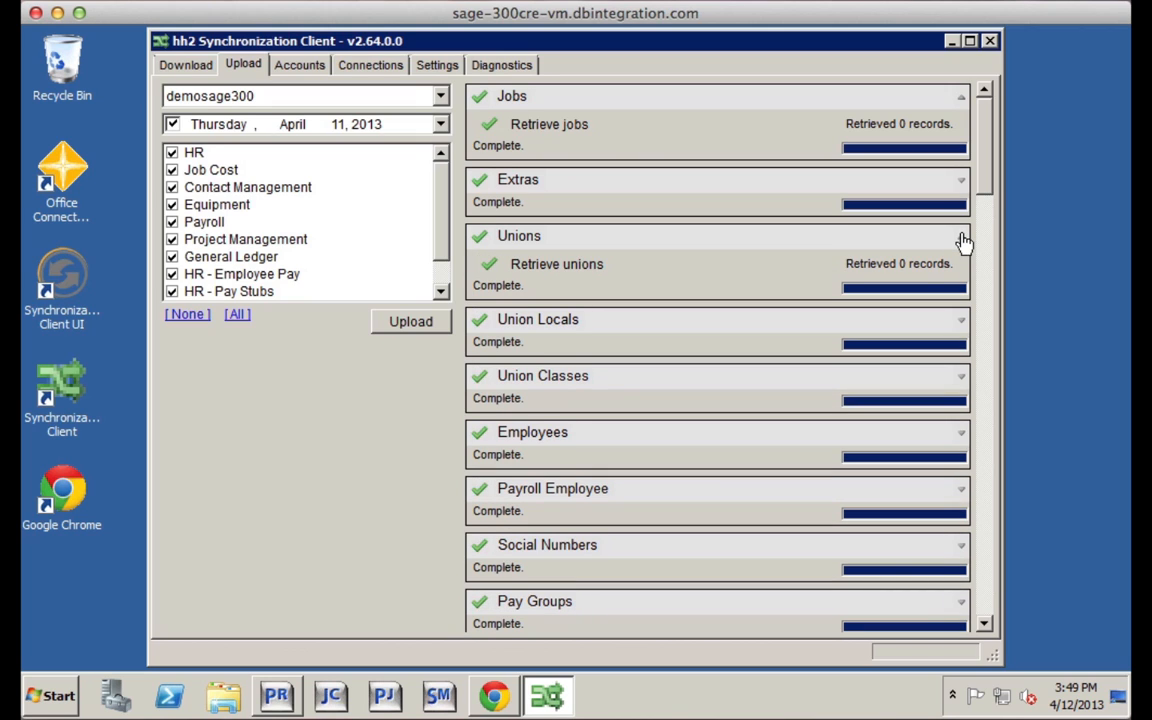
pyautogui.click(962, 322)
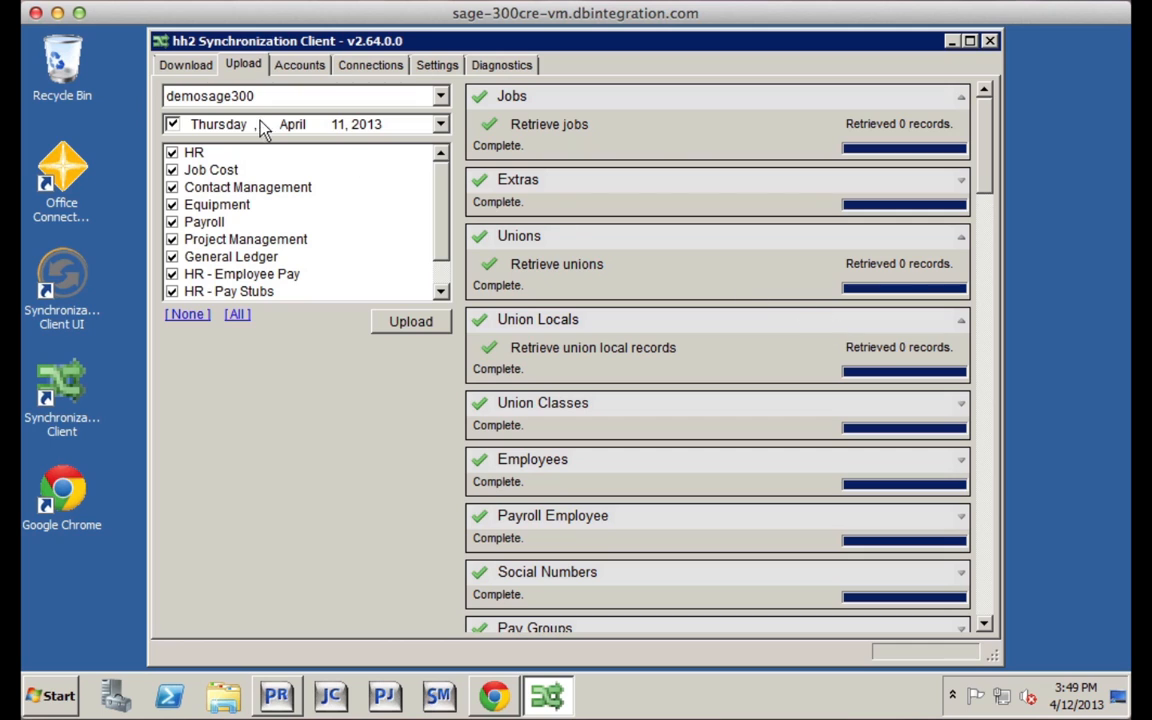
# - Turn off the upload date filter, upload all selected demosage300 data classes again and expand the Jobs retrieval details
pyautogui.click(172, 124)
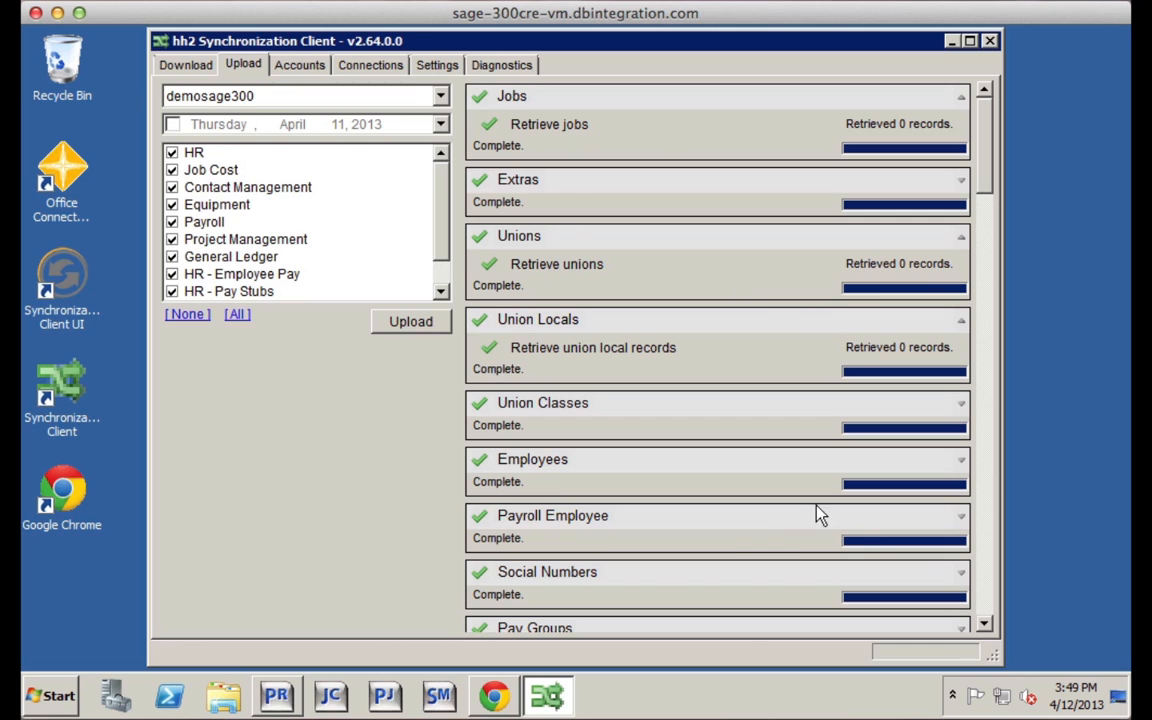
pyautogui.click(397, 326)
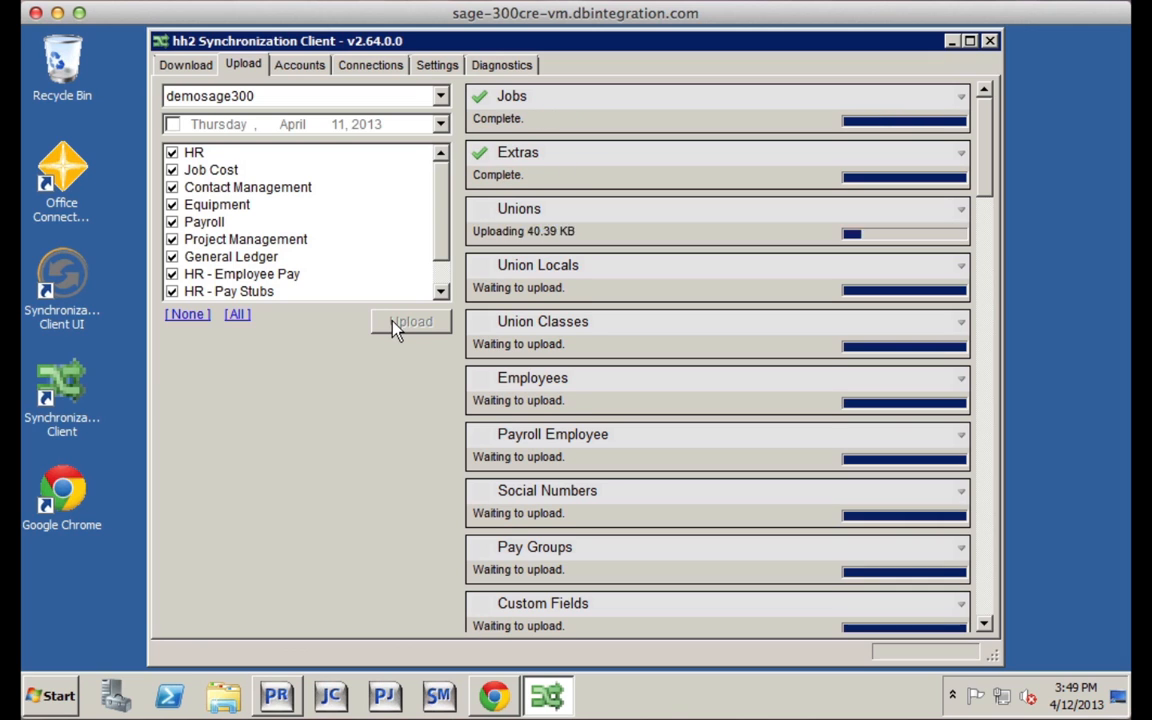
pyautogui.click(960, 100)
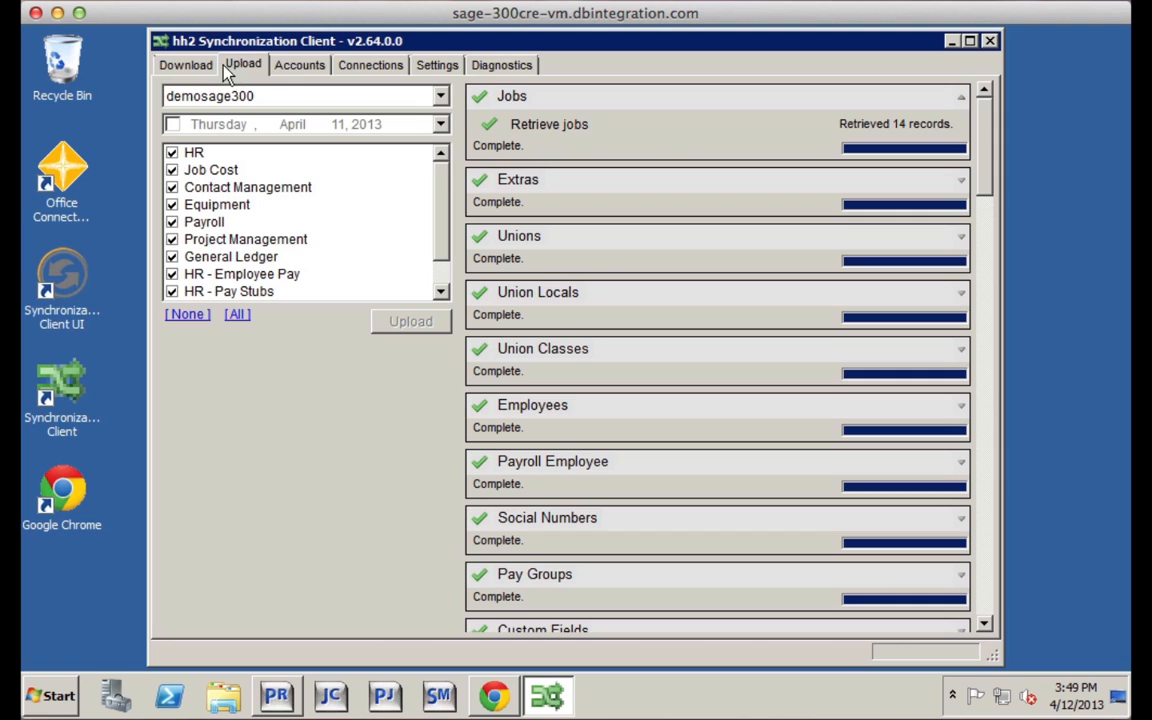
# - Review the demosage300 account credentials status and check its main Timberline connection, dismissing the completion message
pyautogui.click(298, 68)
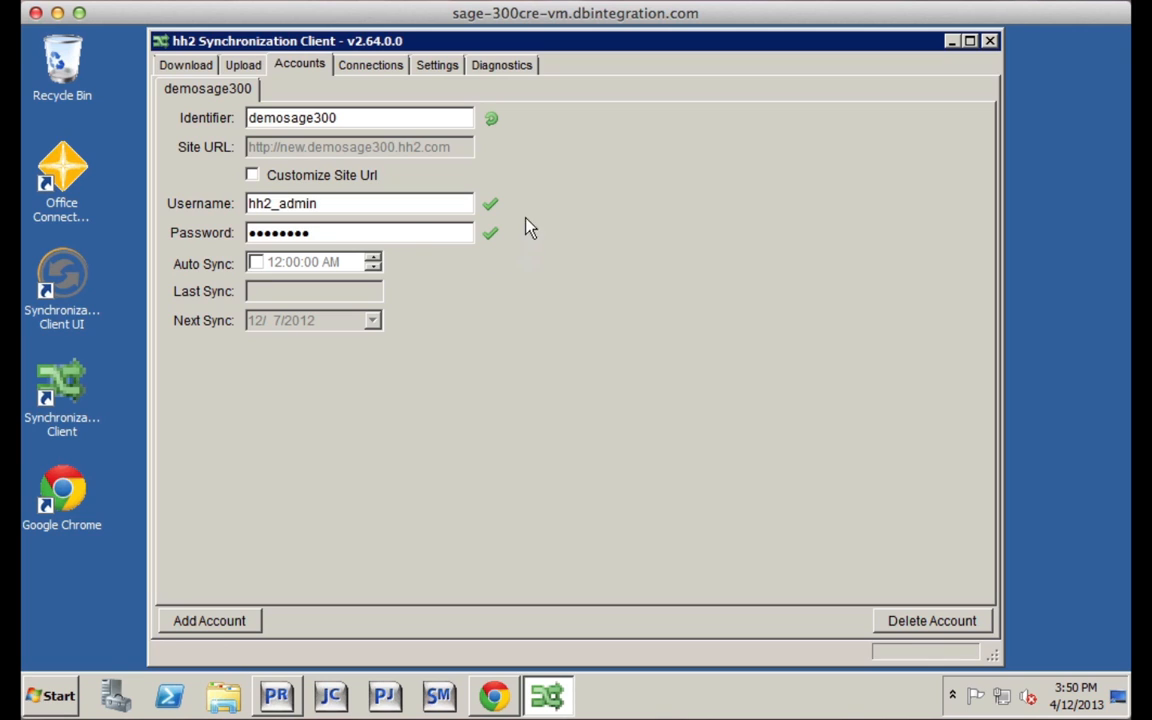
pyautogui.click(370, 68)
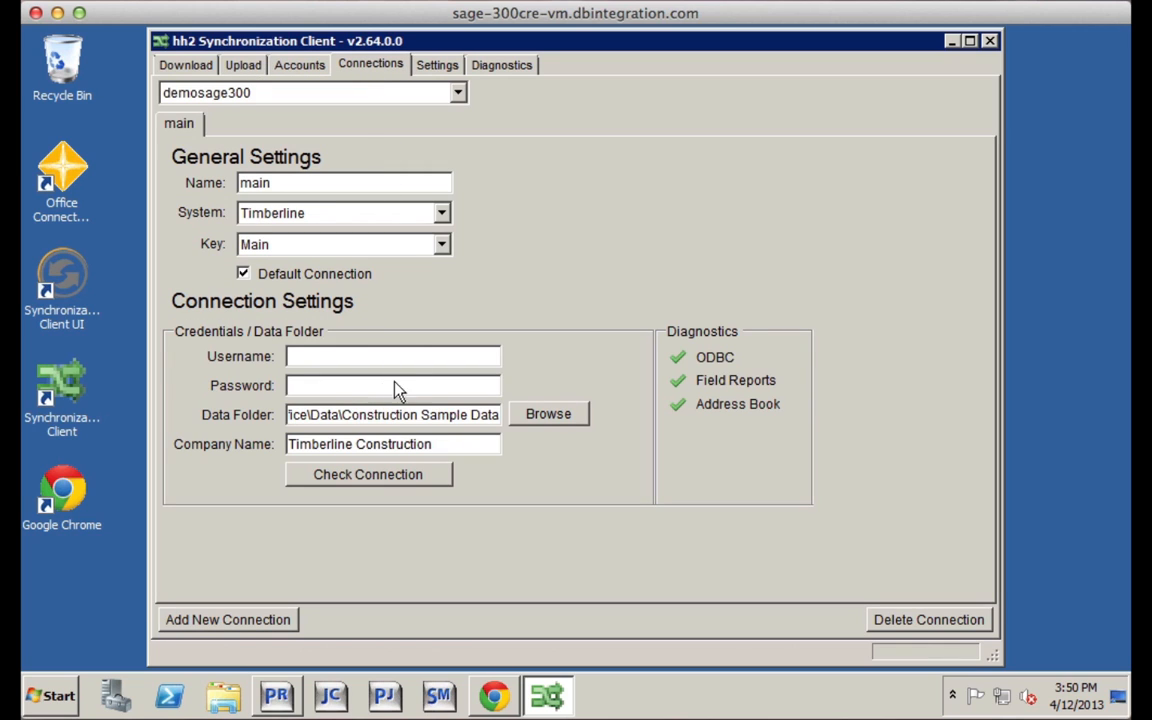
pyautogui.click(390, 476)
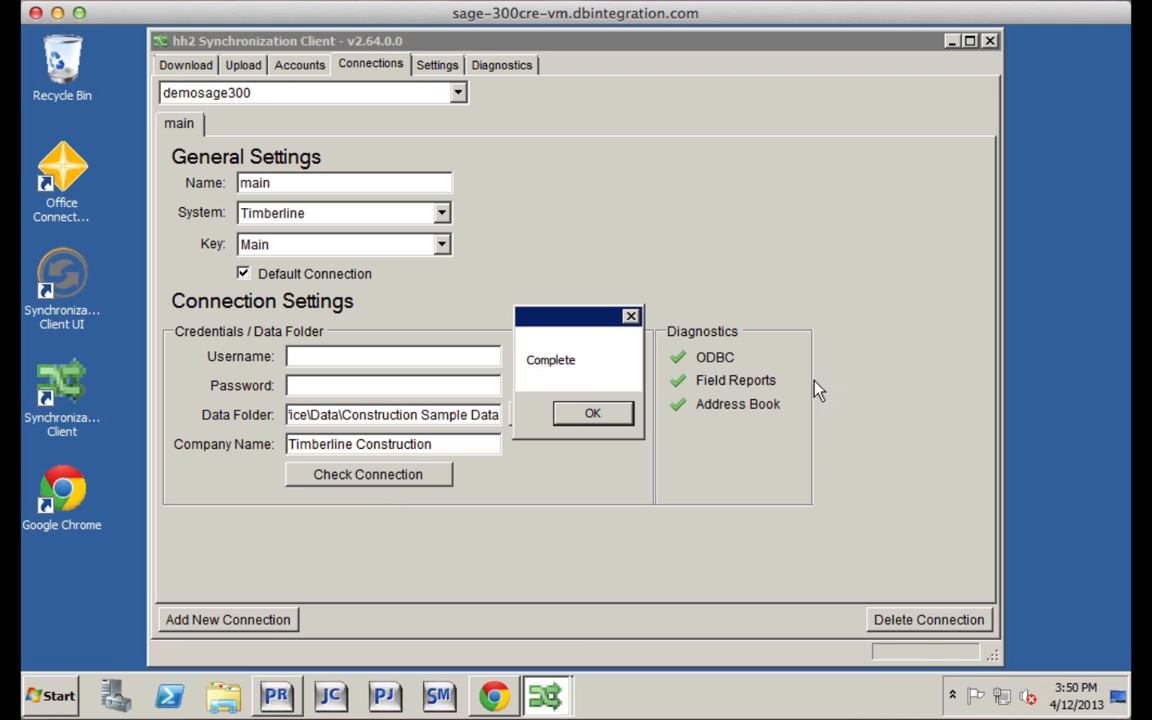
pyautogui.click(592, 414)
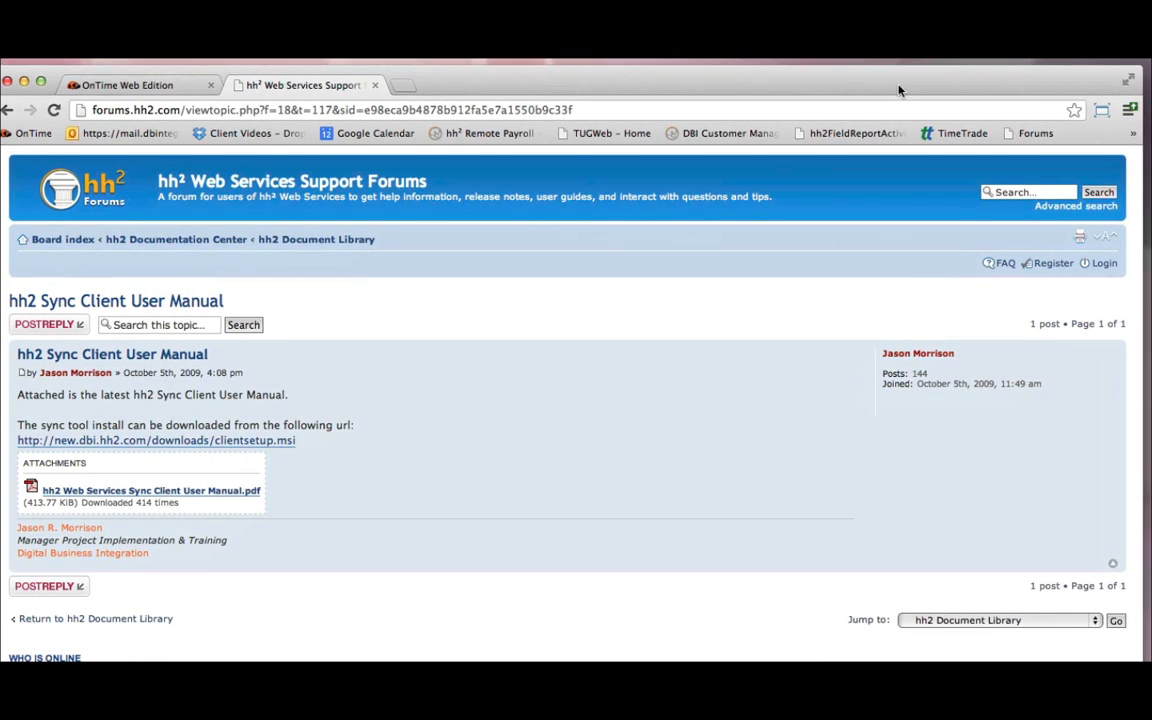
# - Search the hh2 support forums in the web browser for "sync in progress" and open the topic on resolving "Synchronization is already in progress"
pyautogui.click(1024, 126)
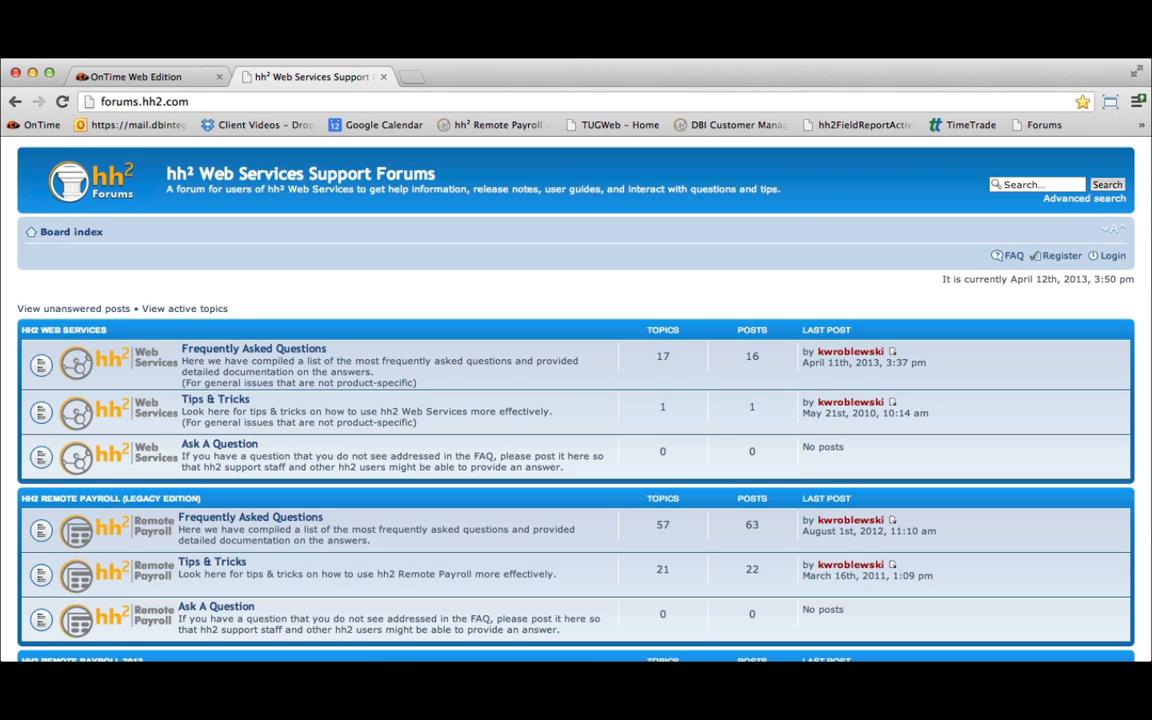
pyautogui.click(1016, 184)
pyautogui.write('sync')
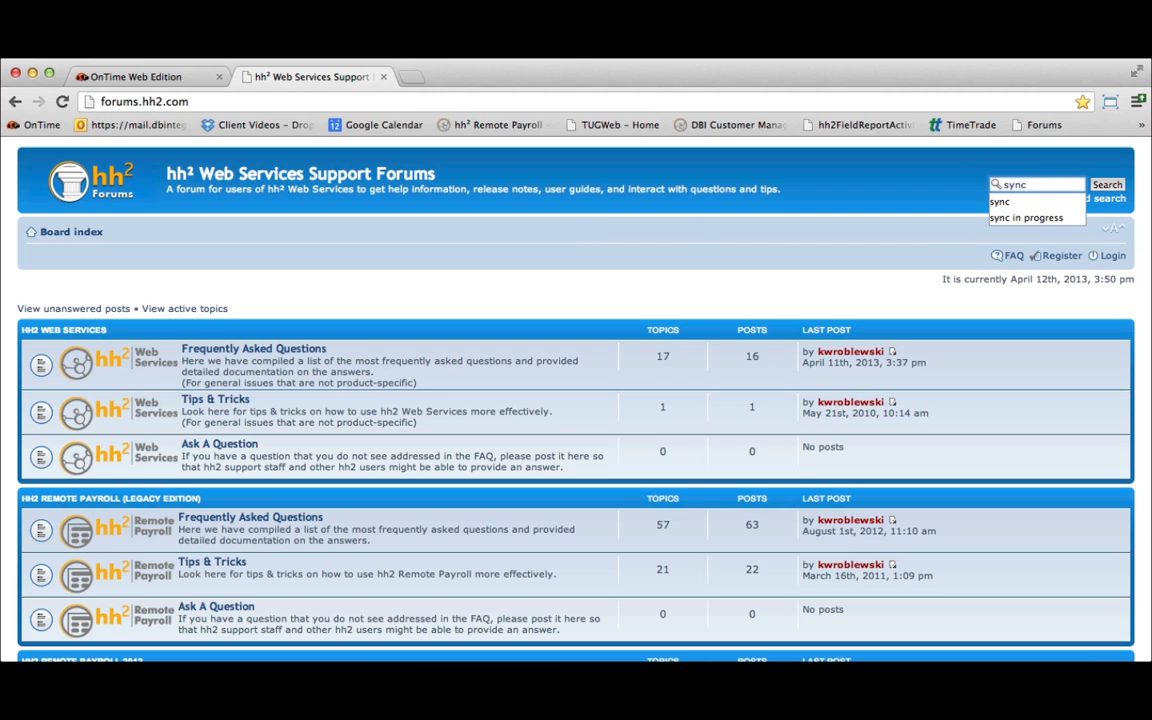
pyautogui.write(' in progress')
pyautogui.press('Return')
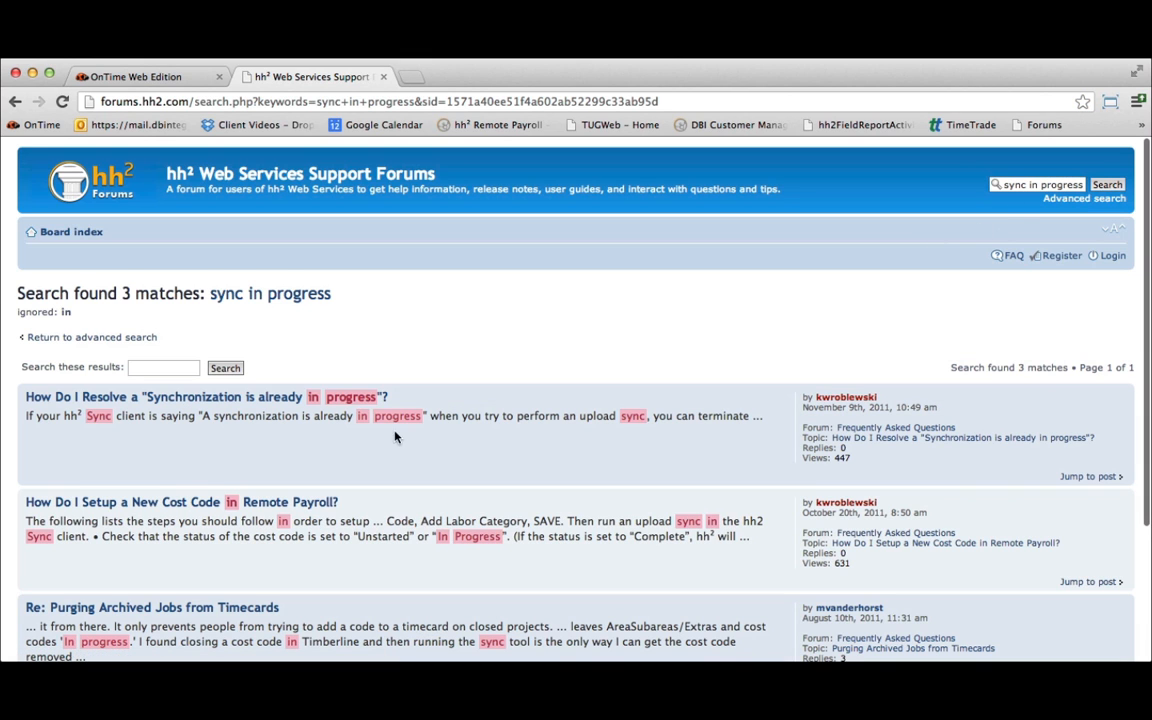
pyautogui.click(228, 400)
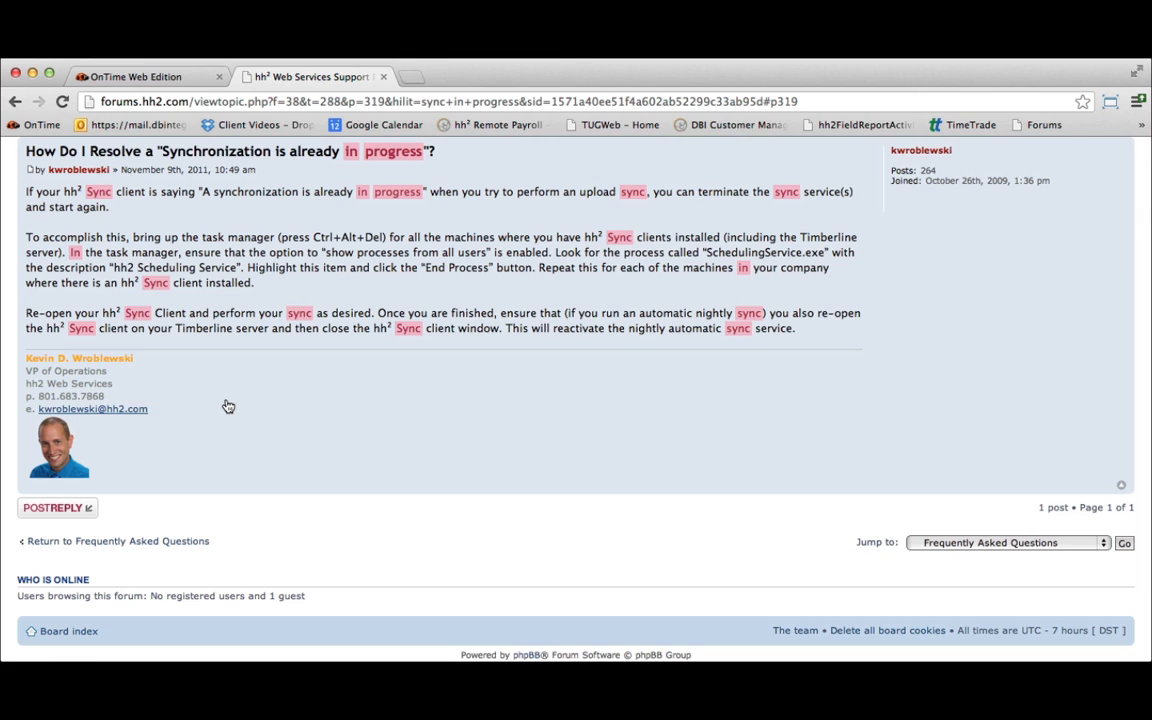